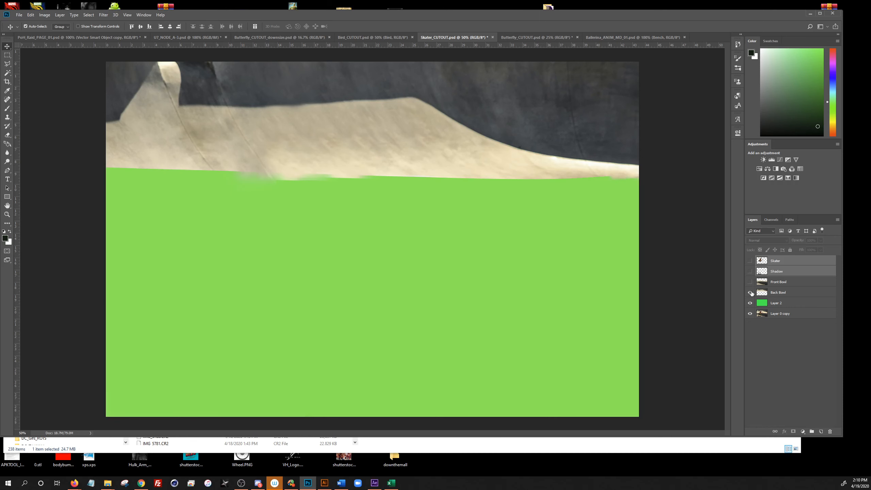
Make the Front Bowl, Shadow and Skater layers visible together with the Back Bowl and the green background layer
click(750, 303)
click(750, 303)
click(750, 292)
click(750, 282)
click(750, 271)
click(750, 260)
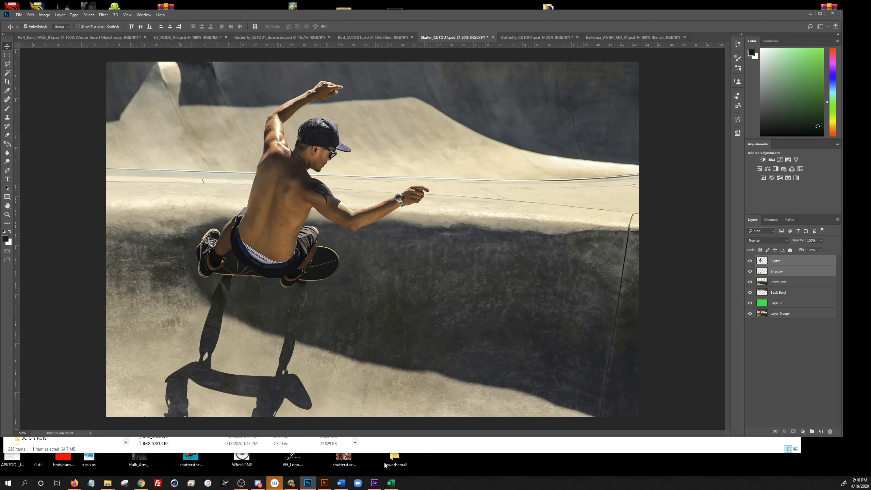
Switch to After Effects and start a new empty project
click(376, 483)
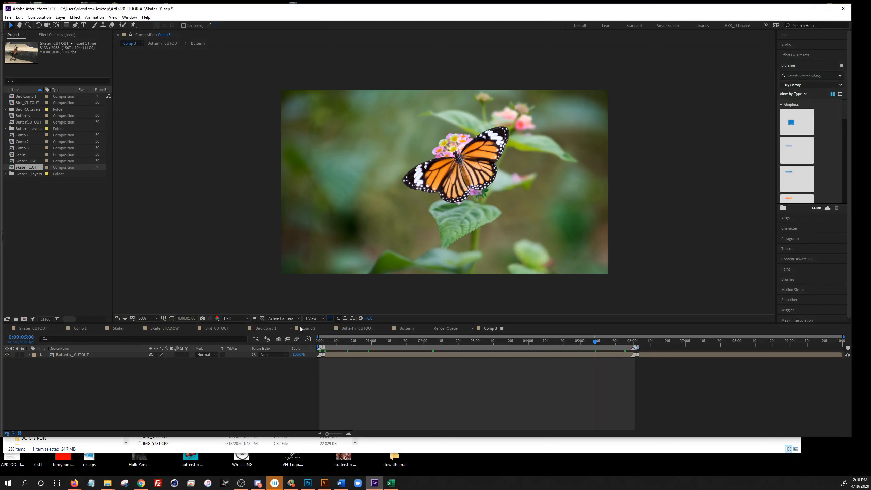
key(ctrl+n)
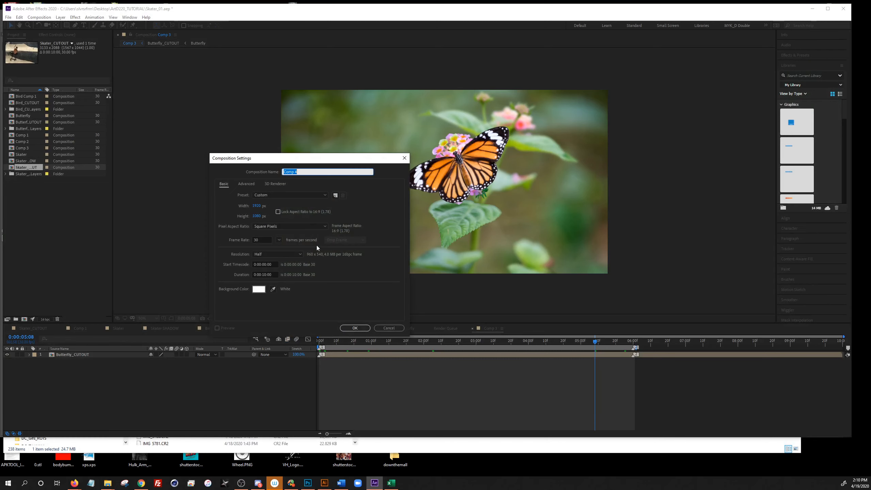
click(390, 328)
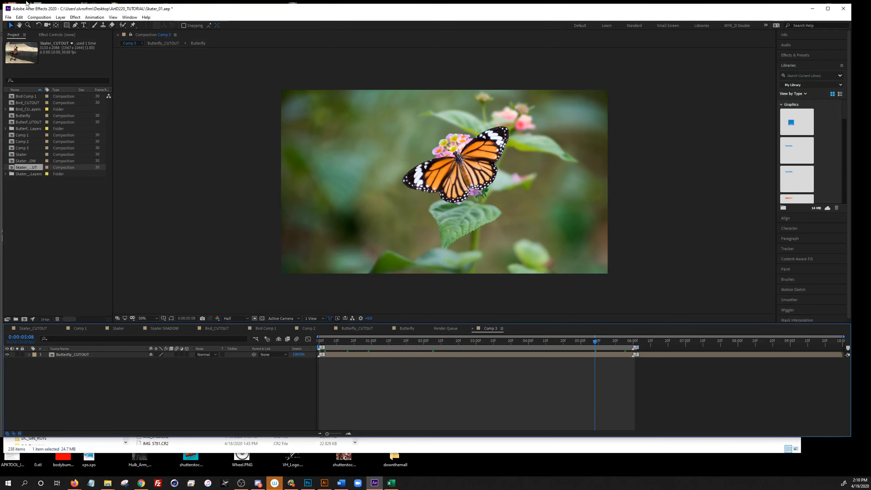
click(8, 17)
mouse_move(15, 27)
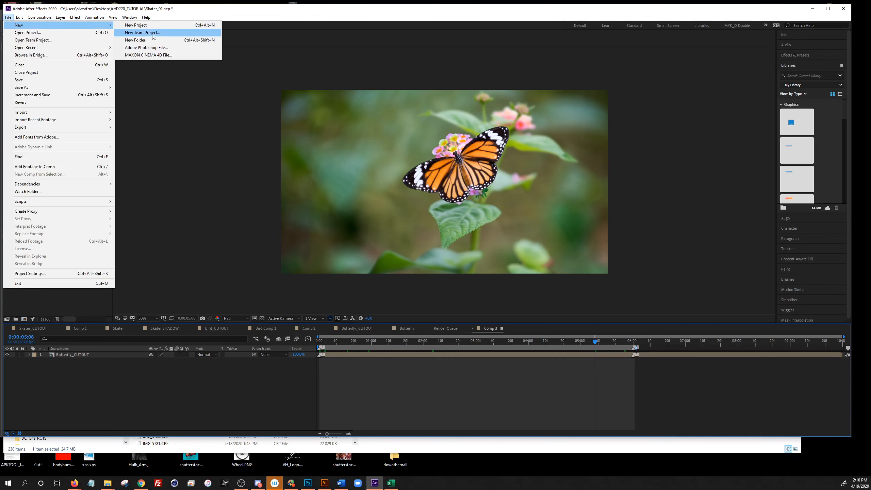
click(136, 25)
click(433, 233)
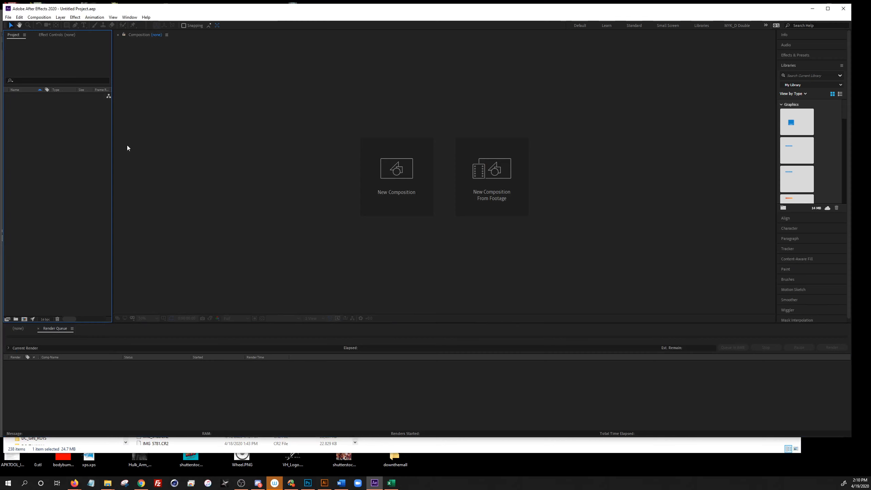
Import Skater_CUTOUT.psd from the ArtD220_TUTORIAL folder as a Composition with editable layer styles
key(ctrl+i)
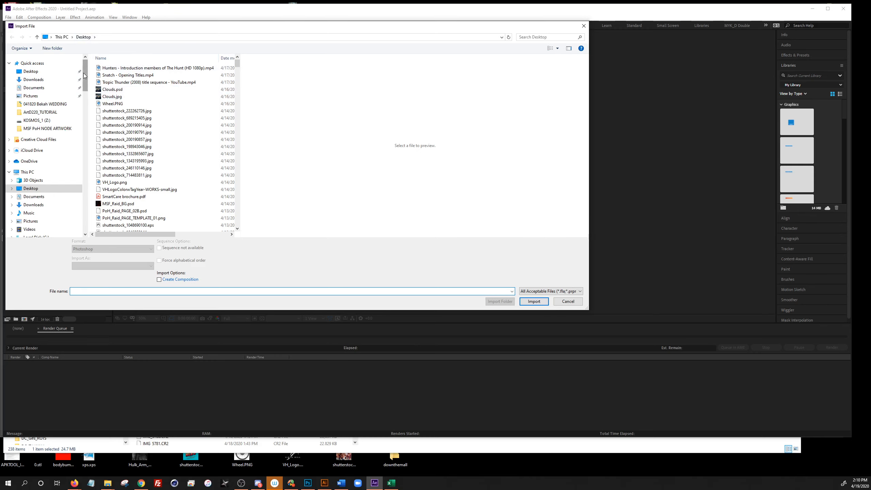
drag(236, 63, 237, 62)
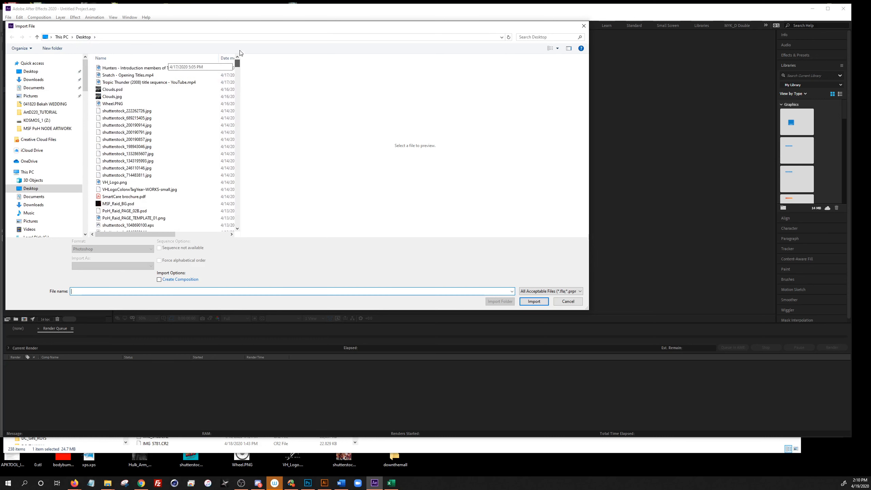
click(40, 112)
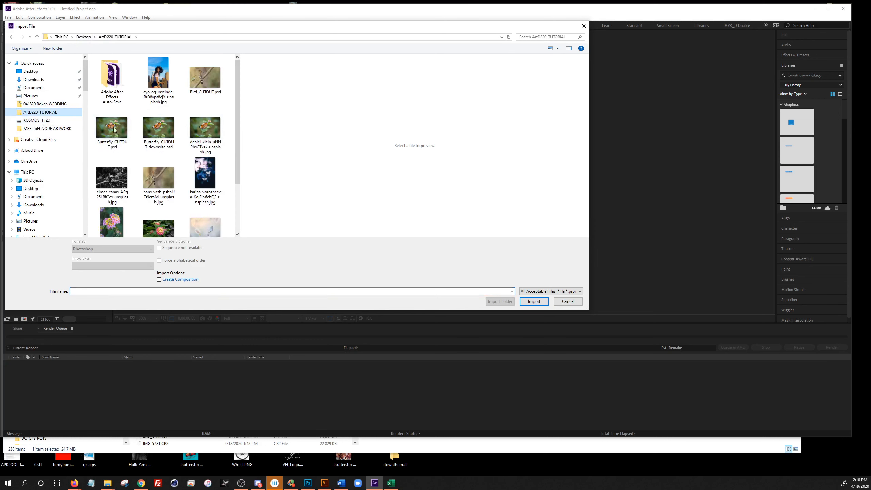
drag(237, 103, 243, 151)
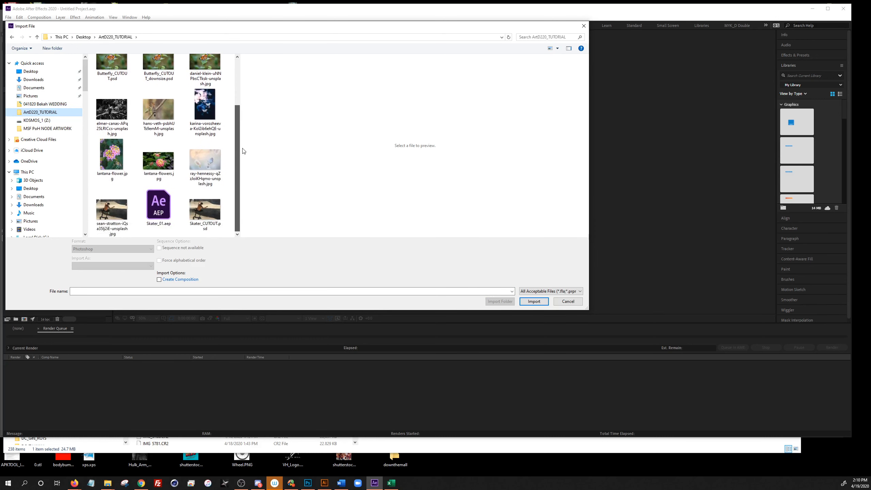
click(209, 214)
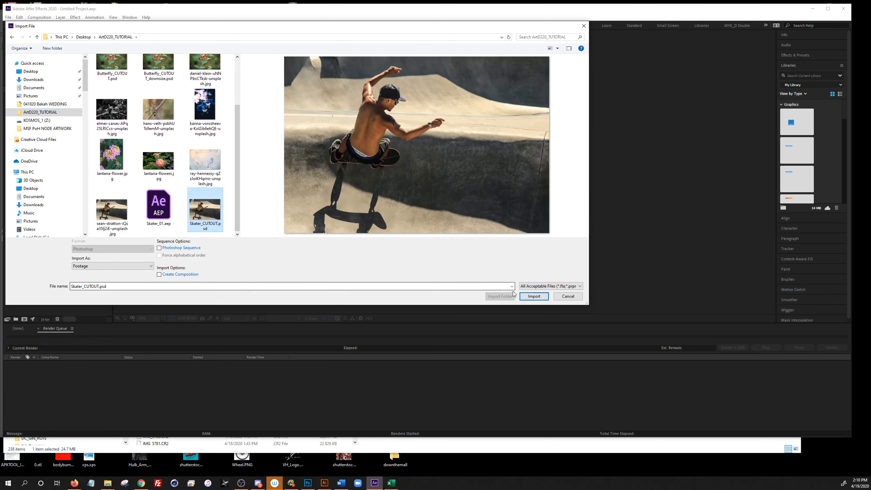
click(113, 266)
click(111, 284)
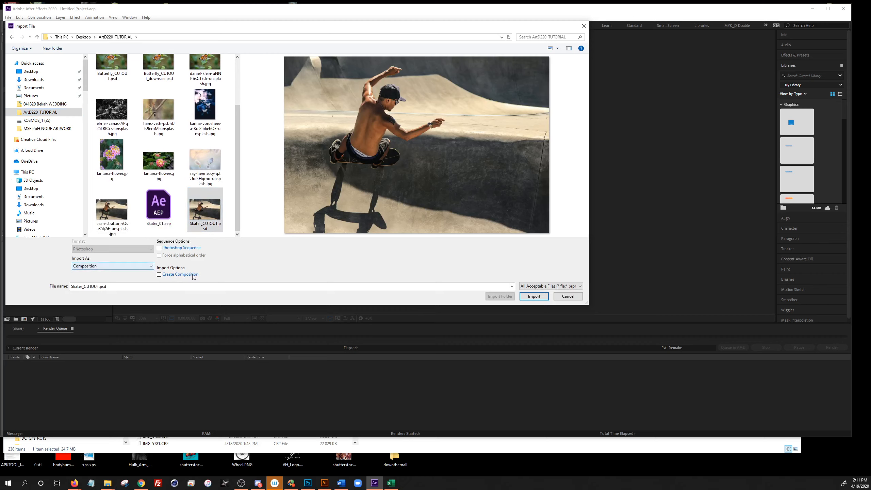
click(534, 296)
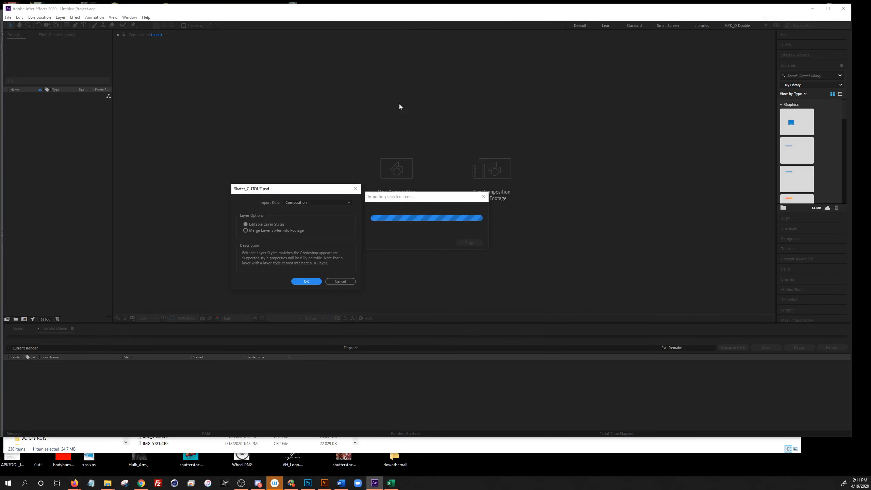
click(307, 281)
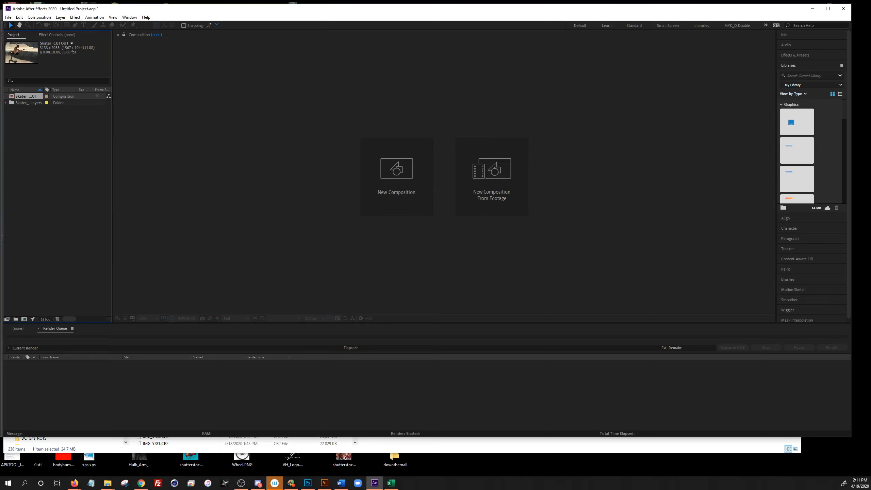
Expand the imported layers folder, open the Skater_CUTOUT composition and review its composition settings without changing them
click(6, 103)
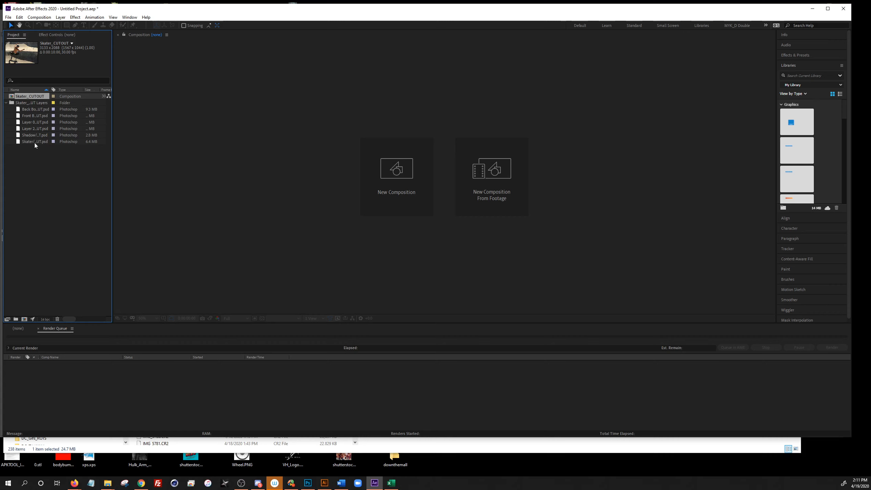
click(44, 161)
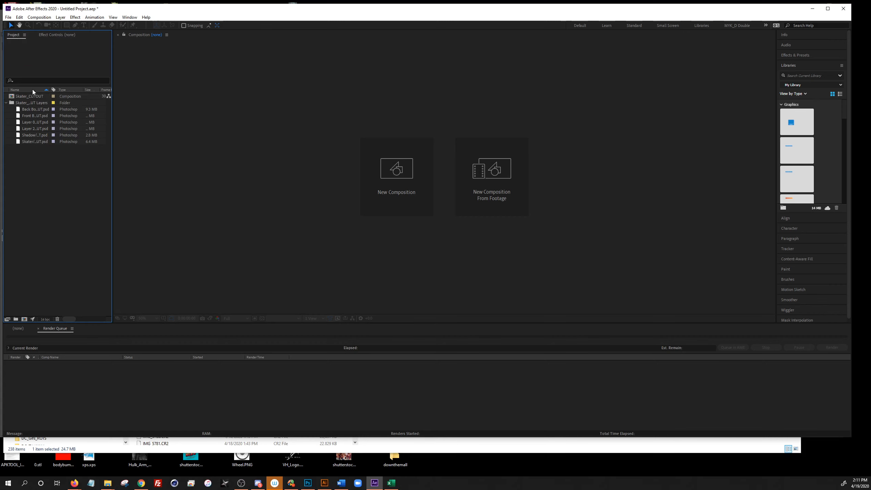
double_click(31, 94)
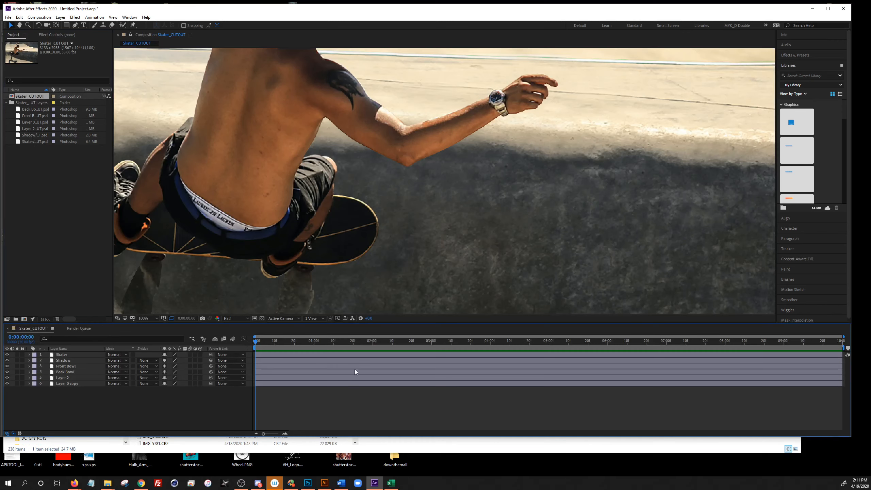
key(comma)
key(comma)
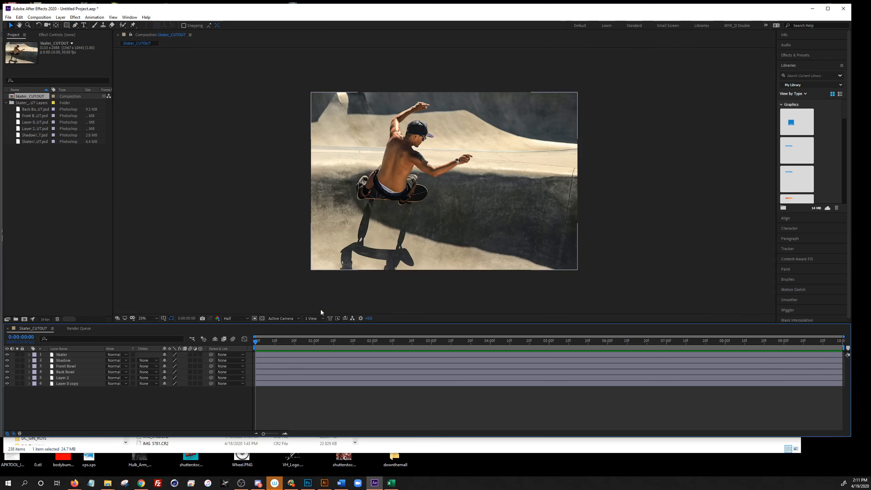
key(ctrl+k)
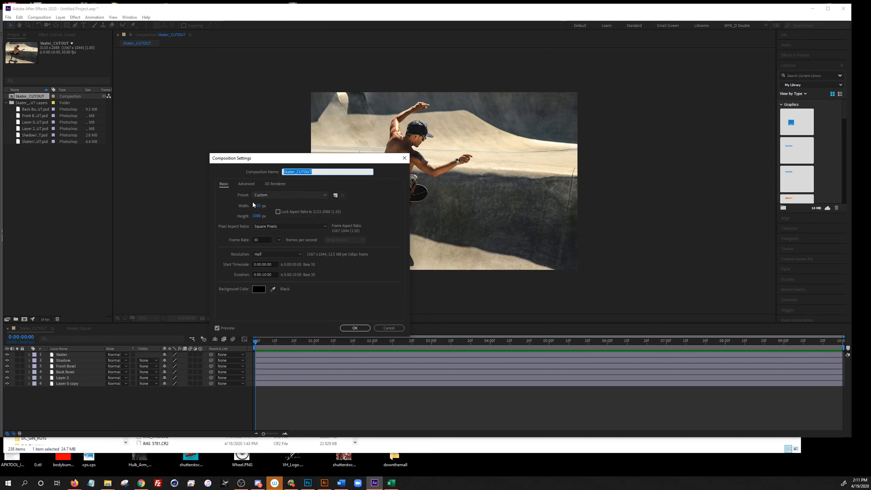
click(386, 327)
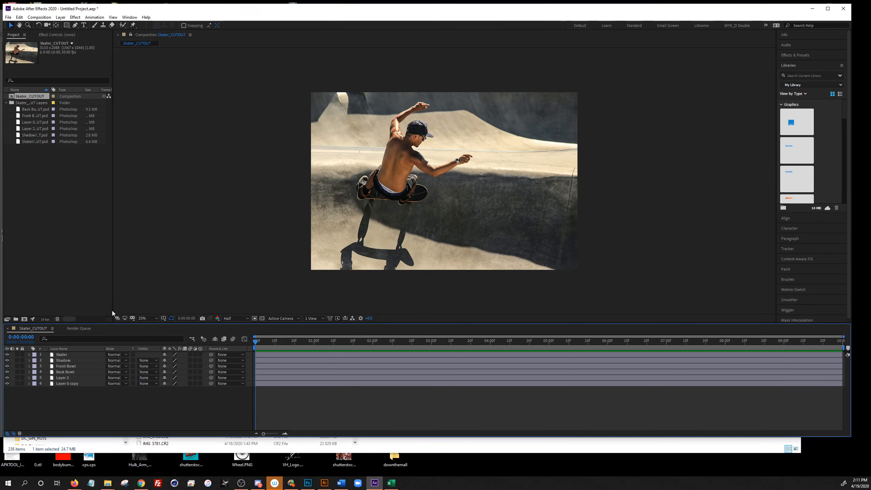
Save the project as Skater_02 in the ArtD220_TUTORIAL folder
key(ctrl+s)
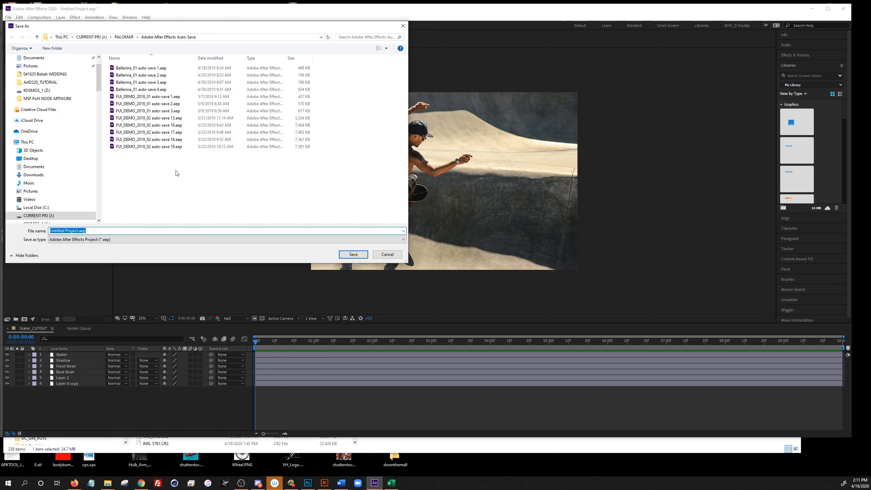
click(124, 37)
click(90, 37)
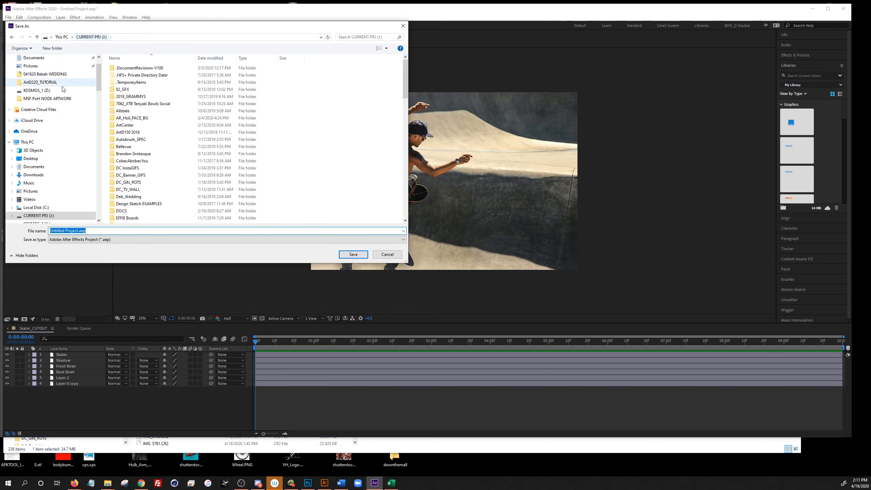
click(46, 82)
click(91, 232)
text(Skater_02)
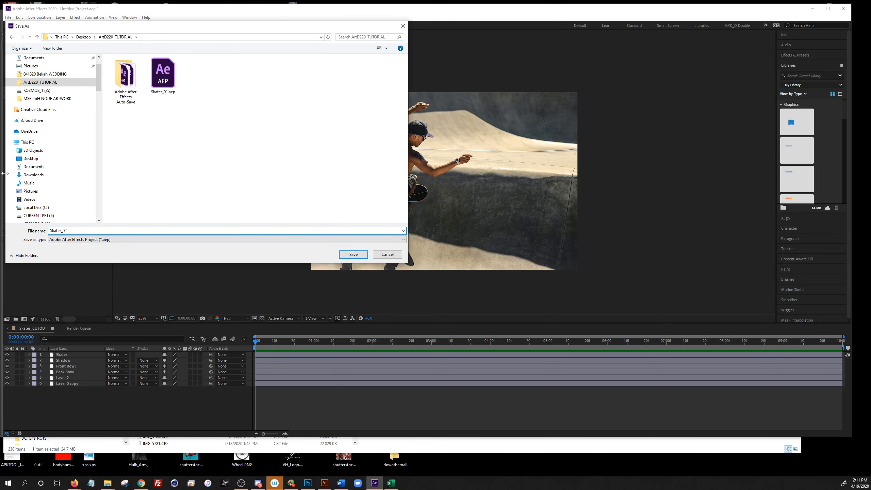
key(Return)
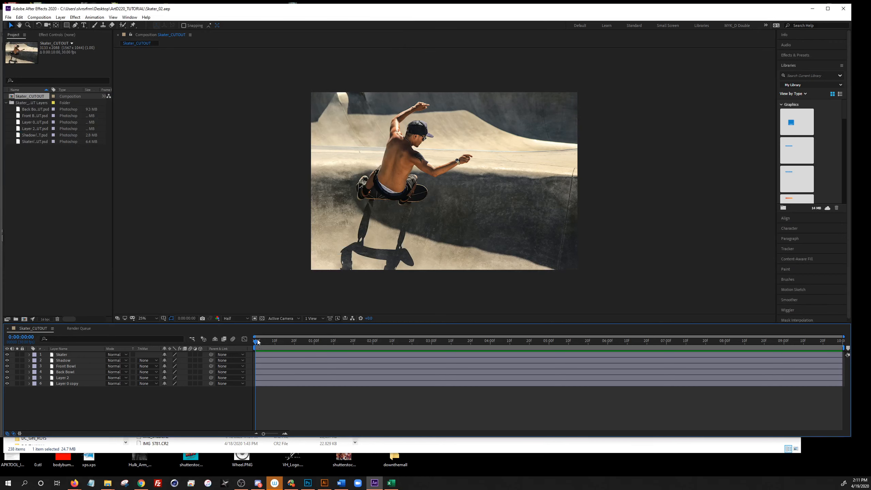
Add a Position keyframe to the Back Bowl layer at the start of the timeline
mouse_move(256, 340)
mouse_down()
mouse_move(331, 336)
mouse_move(247, 345)
mouse_up()
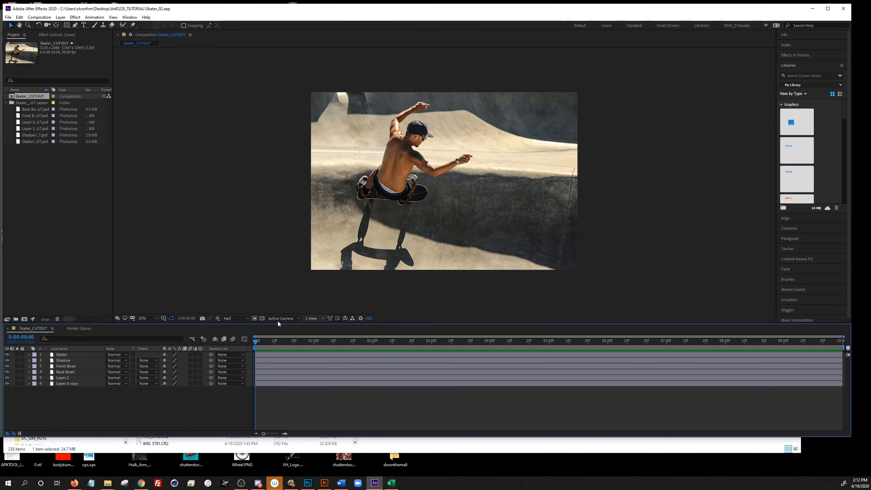
click(68, 373)
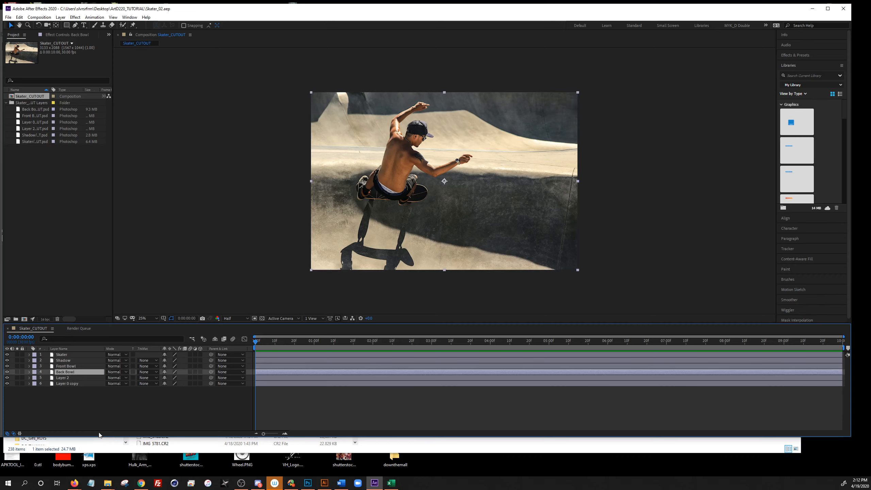
key(alt+shift+p)
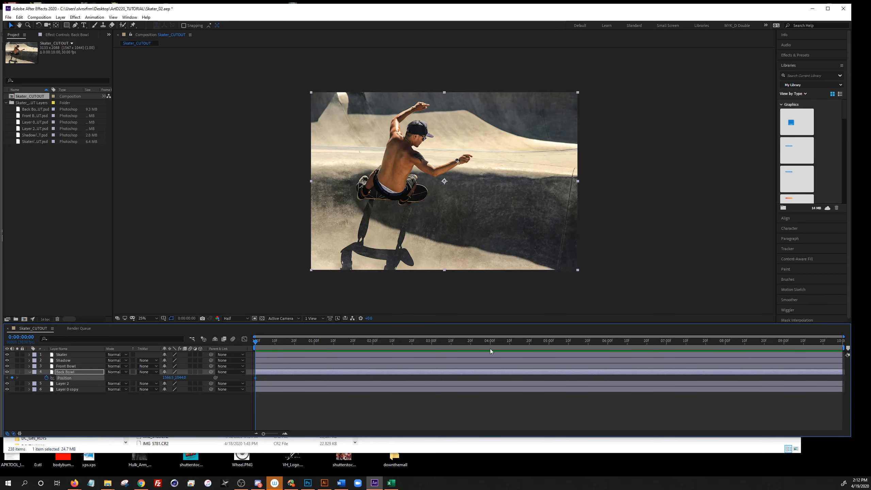
At 6 seconds, end the work area and shift the Back Bowl layer about 80 px left as its second Position keyframe
drag(580, 342, 608, 348)
key(n)
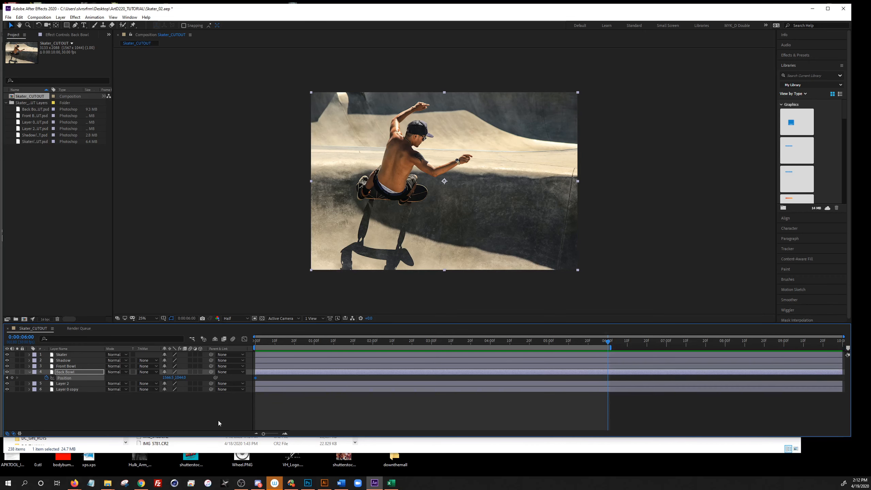
key(shift+Left)
key(shift+Left)
key(shift+Left)
key(shift+Left)
key(shift+Left)
key(shift+Left)
key(shift+Left)
key(shift+Left)
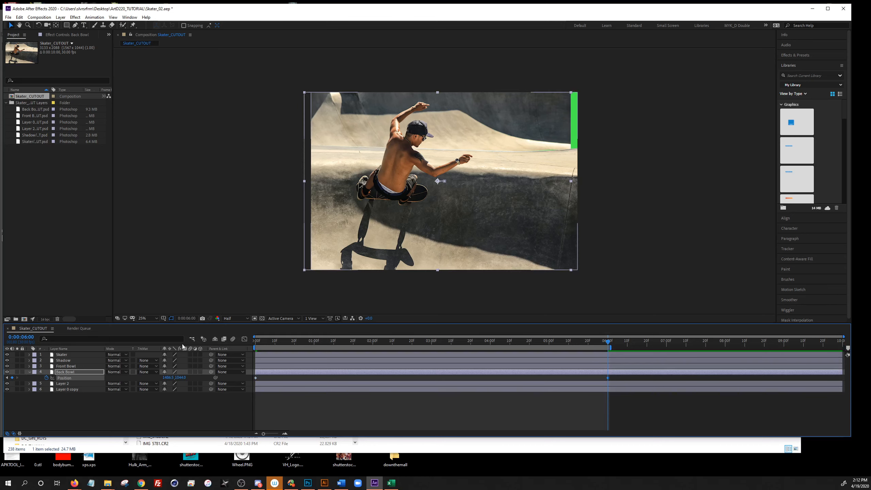
Add a Position keyframe to the Front Bowl layer and place it at the start of the timeline
click(68, 367)
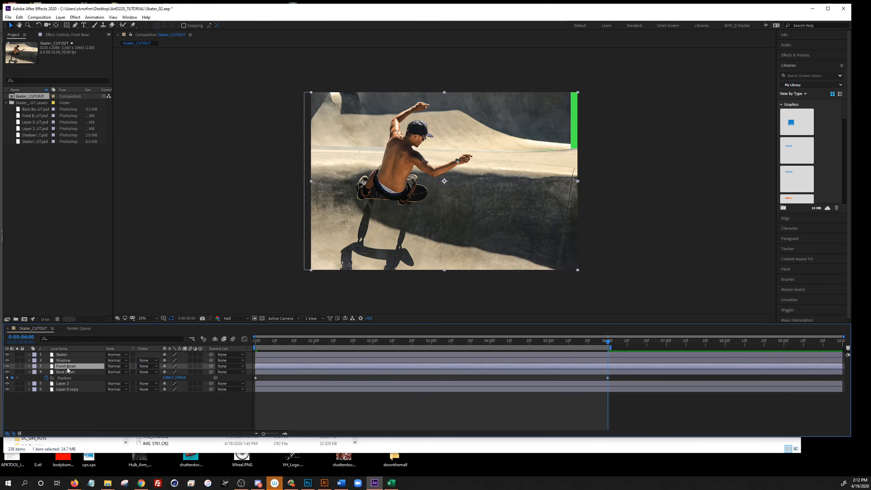
key(p)
click(46, 372)
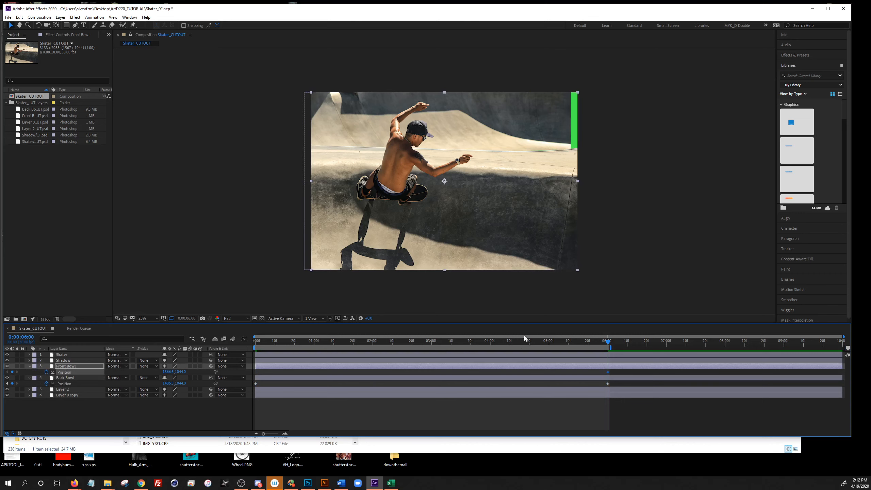
drag(608, 372, 256, 382)
Shift the Front Bowl layer about 240 px left at 6 seconds as its second Position keyframe
key(shift+Left)
key(shift+Left)
key(shift+Left)
key(shift+Left)
key(shift+Left)
key(shift+Left)
key(shift+Left)
key(shift+Left)
key(shift+Left)
key(shift+Left)
key(shift+Left)
key(shift+Left)
key(shift+Left)
key(shift+Left)
key(shift+Left)
key(shift+Left)
key(shift+Left)
key(shift+Left)
key(shift+Left)
key(shift+Left)
key(shift+Left)
key(shift+Left)
key(shift+Left)
key(shift+Left)
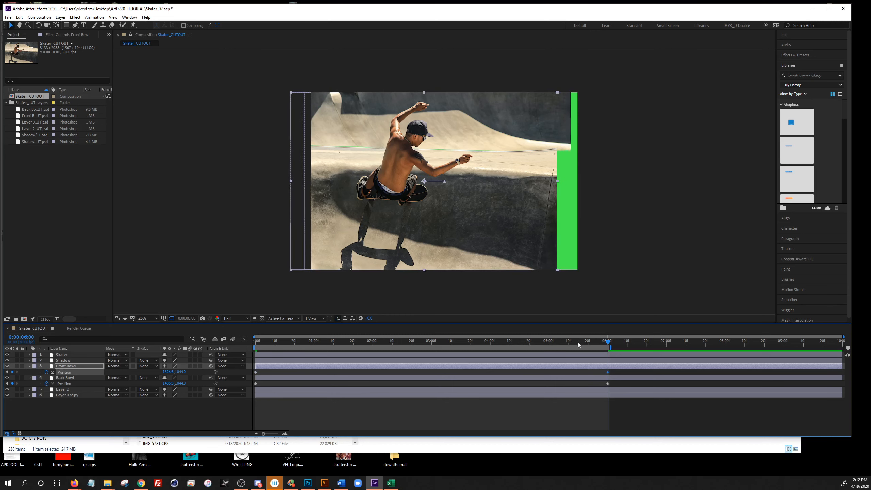
Shift the Back Bowl layer slightly down at its 6-second Position keyframe
click(92, 416)
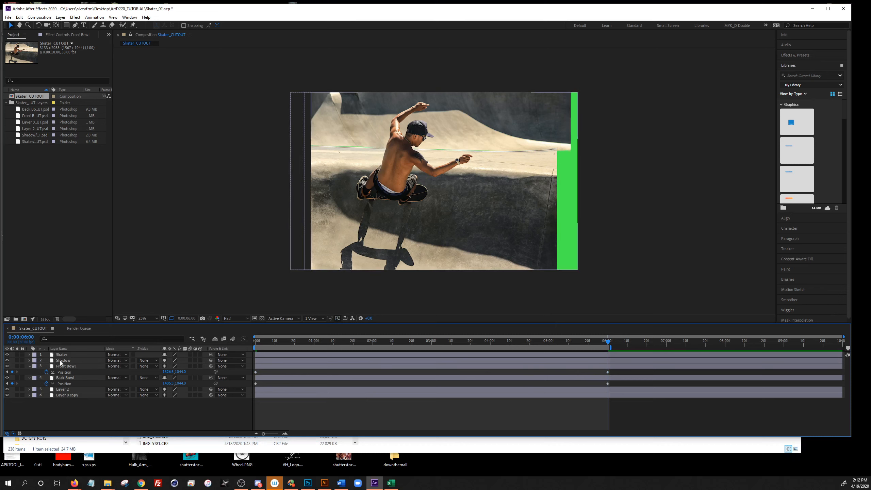
click(68, 383)
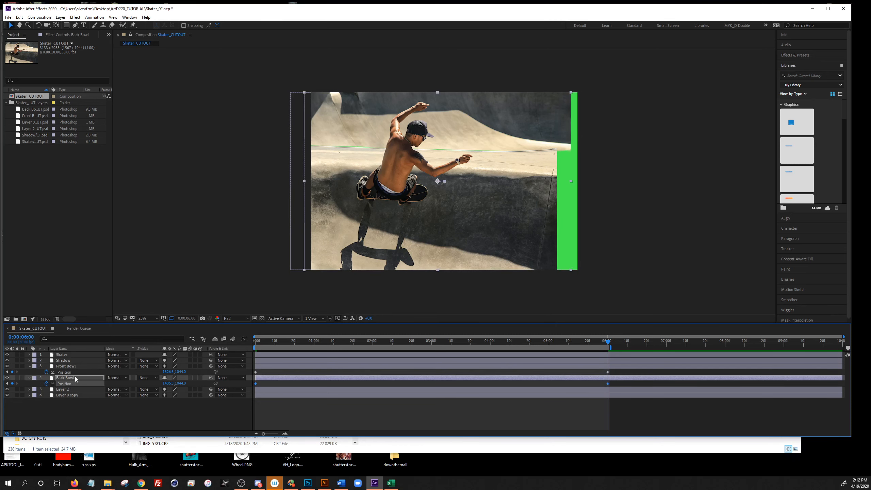
key(shift+Down)
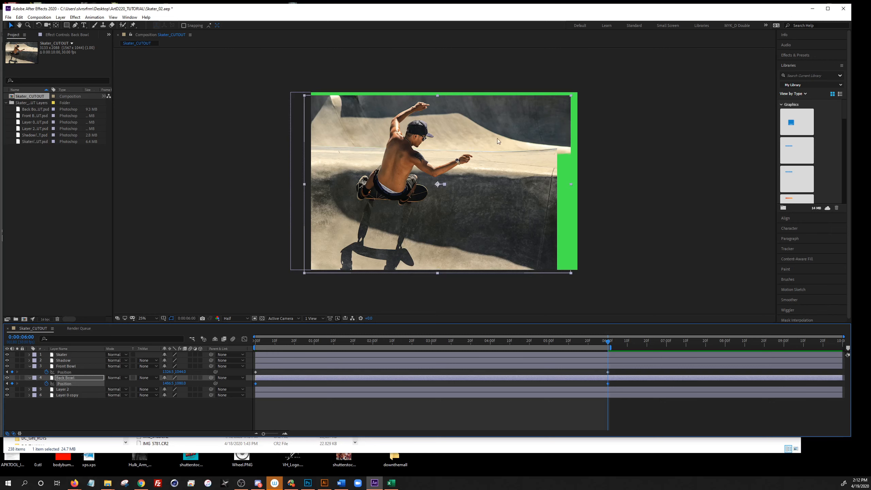
Preview the parallax movement of the Front Bowl and Back Bowl layers from the start of the timeline
drag(259, 342, 582, 346)
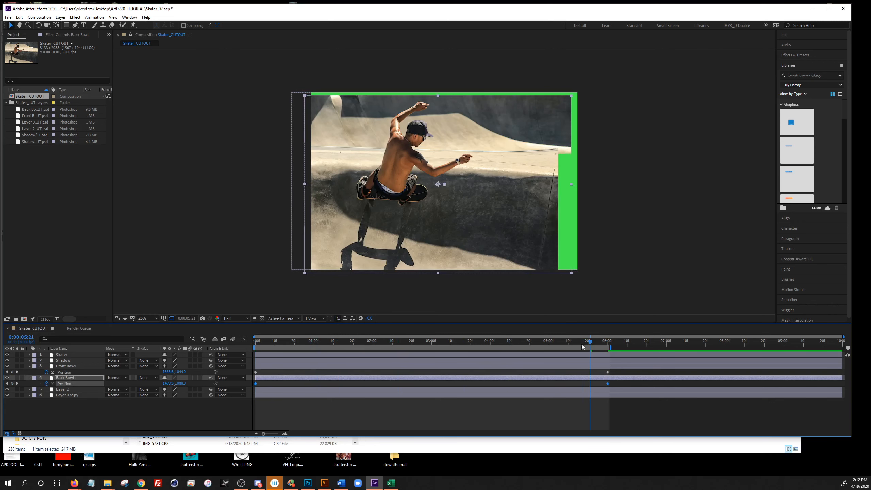
key(Home)
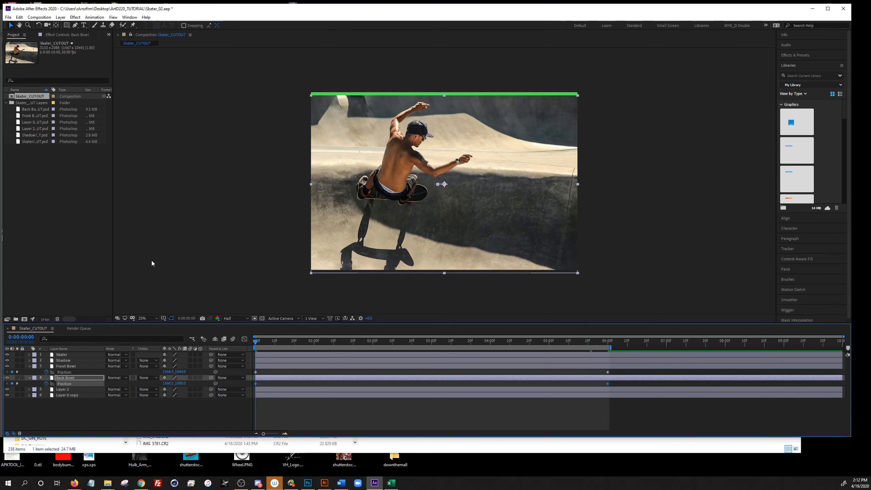
key(space)
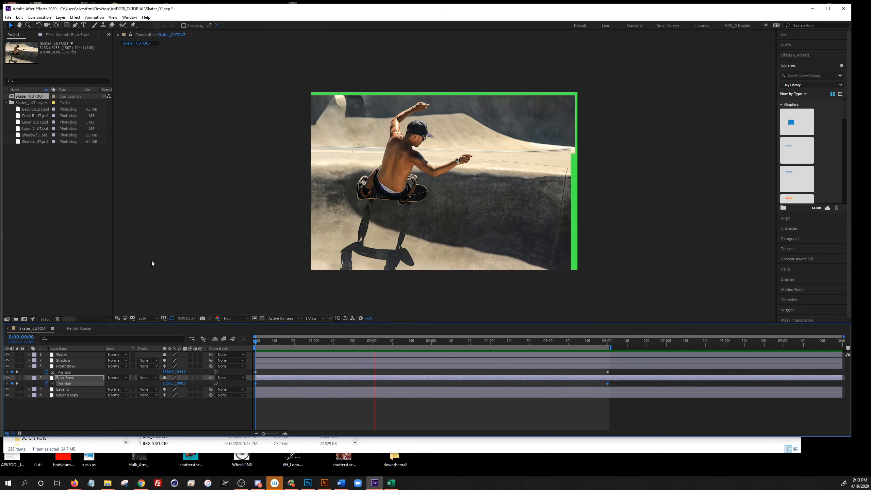
key(space)
drag(256, 342, 246, 340)
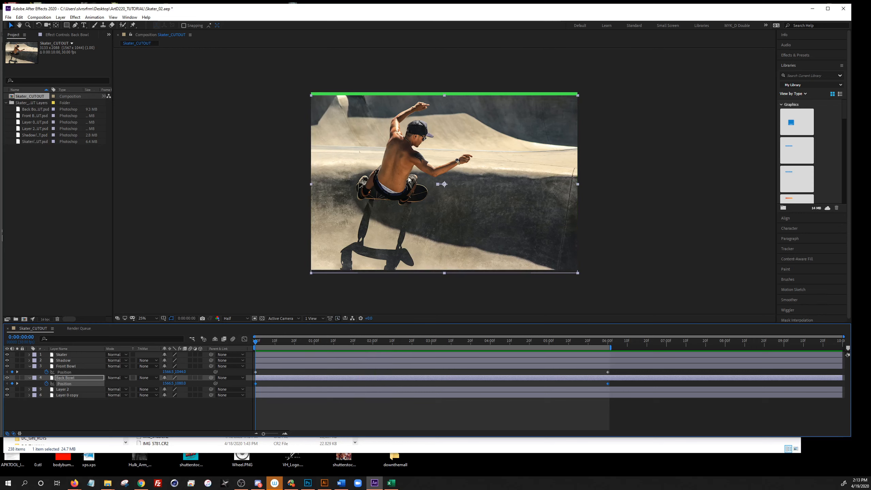
Hide the Shadow layer and move the Skater layer's anchor point to the skater's hips above the skateboard
click(73, 361)
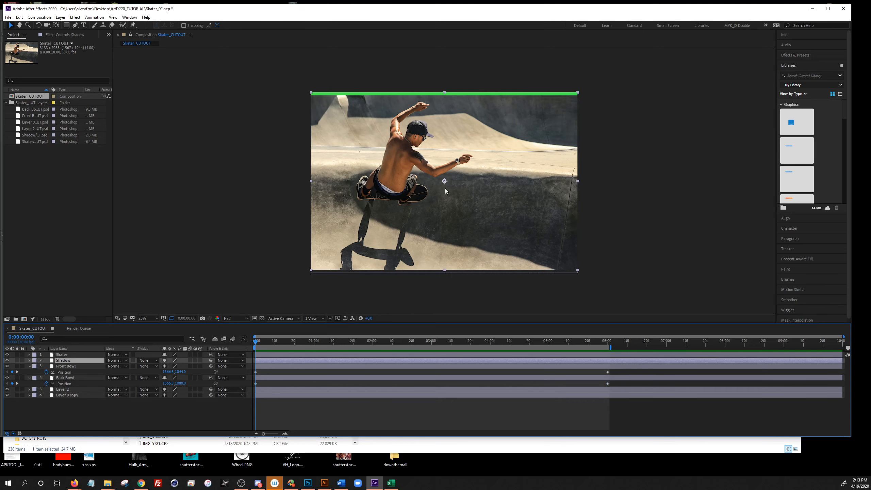
click(84, 355)
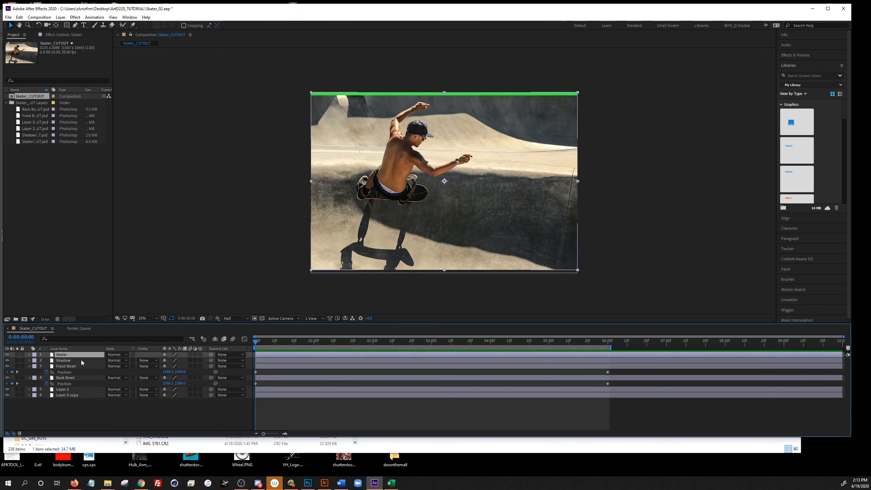
key(y)
click(445, 183)
drag(435, 187, 389, 195)
click(7, 360)
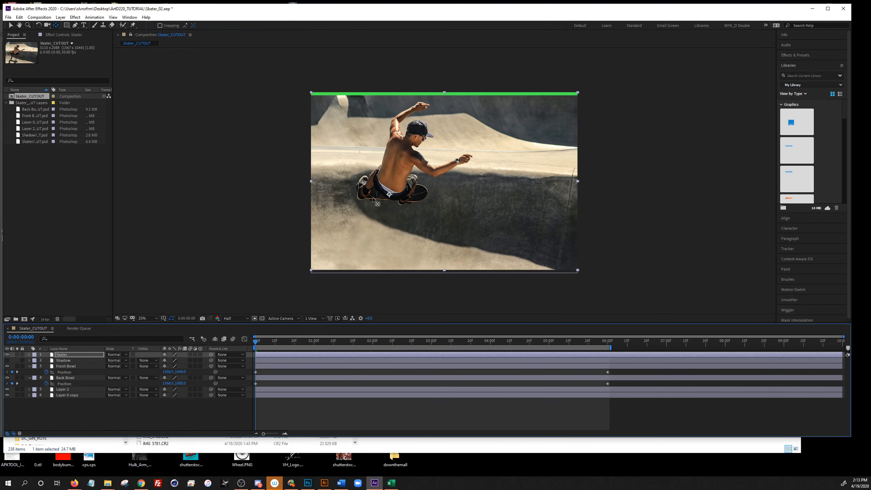
click(389, 195)
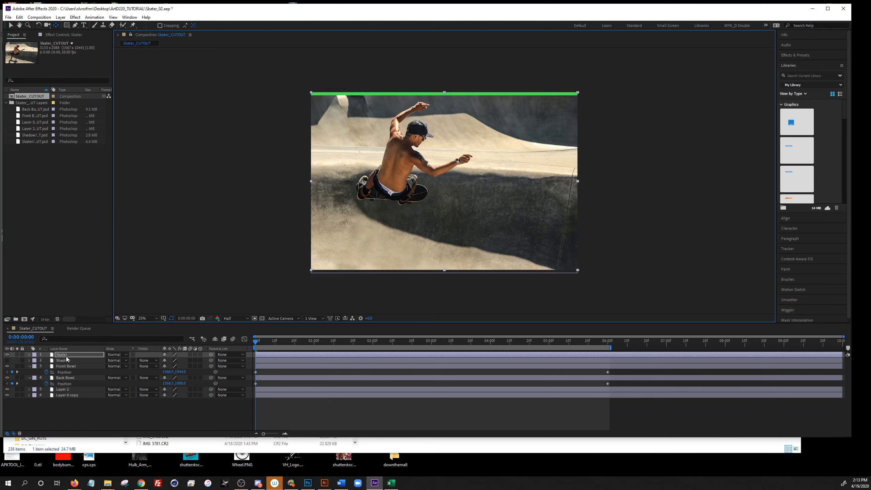
Keyframe the Skater layer's Position at the start, and shift it about 480 px right and 80 px down at 6 seconds
key(p)
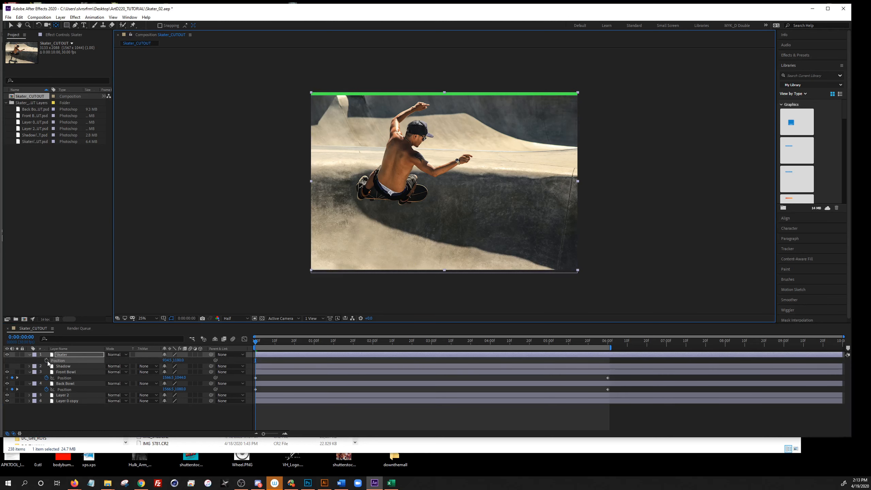
drag(598, 342, 607, 341)
key(shift+Right)
key(shift+Right)
key(shift+Right)
key(shift+Right)
key(shift+Right)
key(shift+Right)
key(shift+Right)
key(shift+Right)
key(shift+Right)
key(shift+Right)
key(shift+Right)
key(shift+Right)
key(shift+Right)
key(shift+Right)
key(shift+Right)
key(shift+Right)
key(shift+Right)
key(shift+Right)
key(shift+Right)
key(shift+Right)
key(shift+Down)
key(shift+Down)
key(shift+Down)
key(shift+Down)
key(shift+Down)
key(shift+Down)
key(shift+Down)
key(shift+Down)
key(shift+Right)
key(shift+Right)
key(shift+Right)
key(shift+Right)
key(shift+Right)
key(shift+Right)
key(shift+Right)
key(shift+Right)
key(shift+Right)
key(shift+Right)
key(shift+Right)
key(shift+Right)
key(shift+Right)
key(shift+Right)
key(shift+Right)
key(shift+Right)
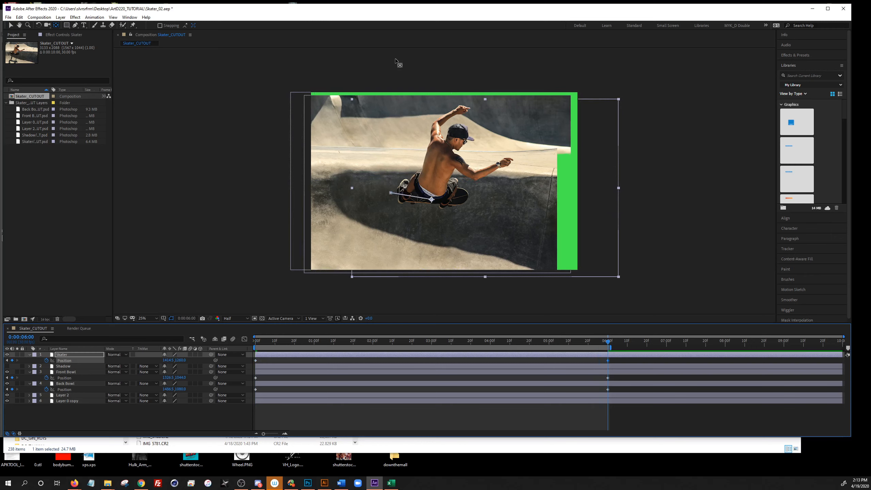
Nudge the Skater layer about 32 px left and 20 px up at its 6-second Position keyframe
key(Up)
key(Left)
key(Left)
key(Left)
key(Left)
key(Left)
key(Left)
key(Left)
key(Left)
key(Up)
key(Up)
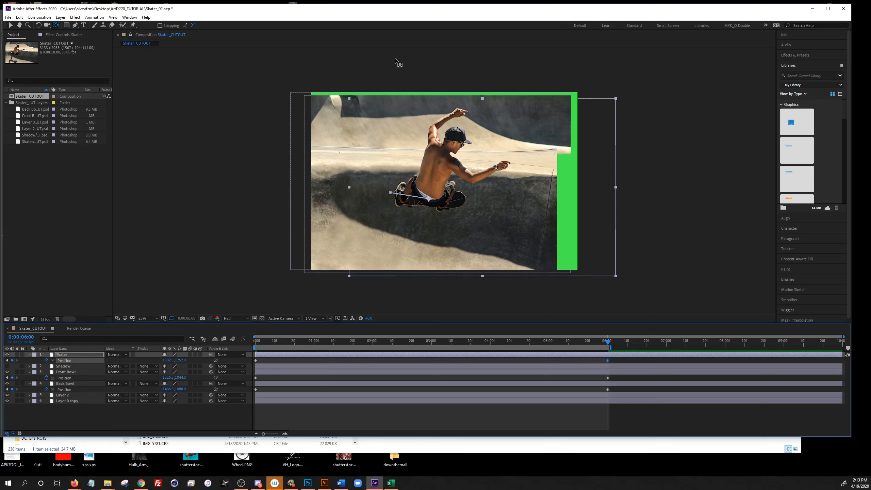
Curve the Skater layer's motion path at its first keyframe with the Convert Vertex tool and scrub through the movement
drag(78, 26, 99, 47)
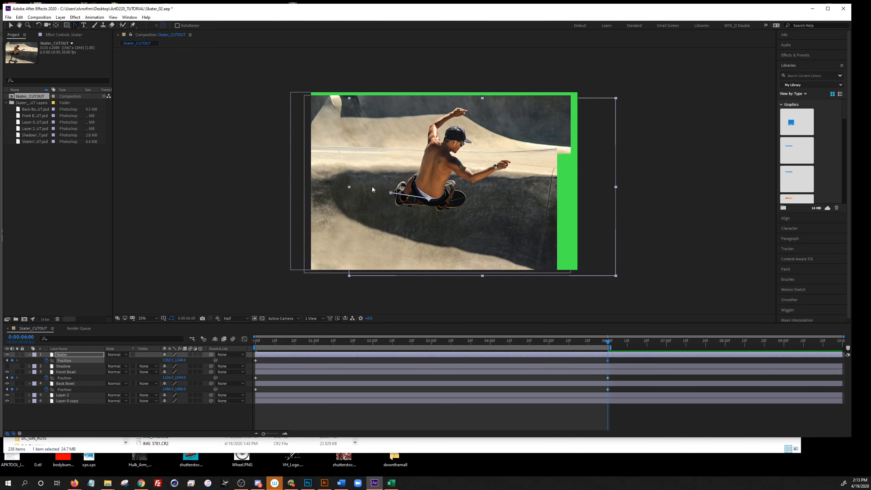
click(390, 193)
drag(397, 194, 406, 191)
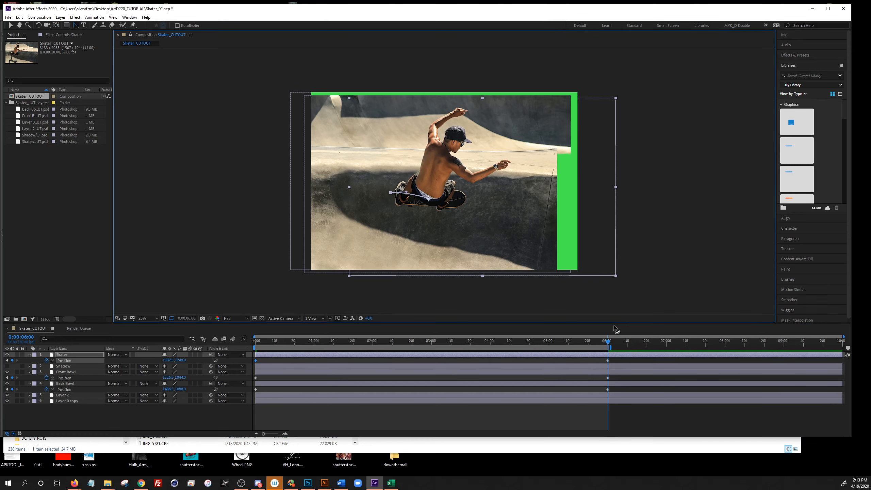
key(Page_Up)
drag(563, 342, 605, 342)
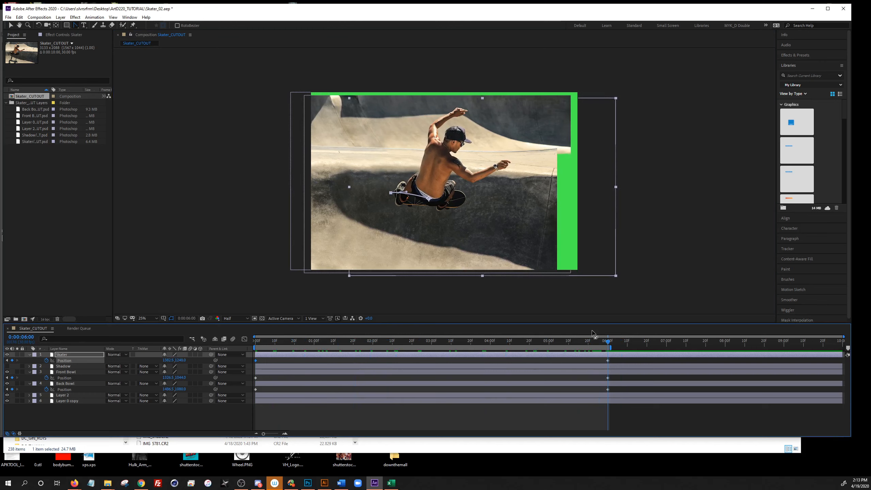
Bring the Skater layer's 6-second Position keyframe back about 236 px left and 36 px up
key(shift+Left)
key(shift+Left)
key(shift+Left)
key(shift+Left)
key(shift+Left)
key(shift+Left)
key(shift+Left)
key(shift+Left)
key(shift+Left)
key(shift+Left)
key(shift+Left)
key(shift+Left)
key(shift+Left)
key(shift+Left)
key(shift+Left)
key(shift+Left)
key(shift+Left)
key(shift+Left)
key(shift+Left)
key(shift+Left)
key(shift+Up)
key(shift+Up)
key(shift+Up)
key(shift+Up)
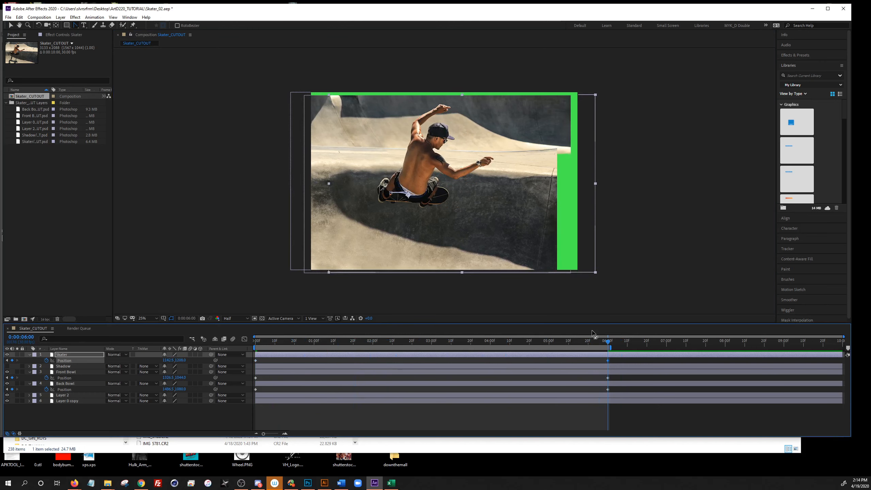
key(Right)
key(Right)
key(Right)
key(Right)
key(Down)
key(Down)
key(Down)
key(Down)
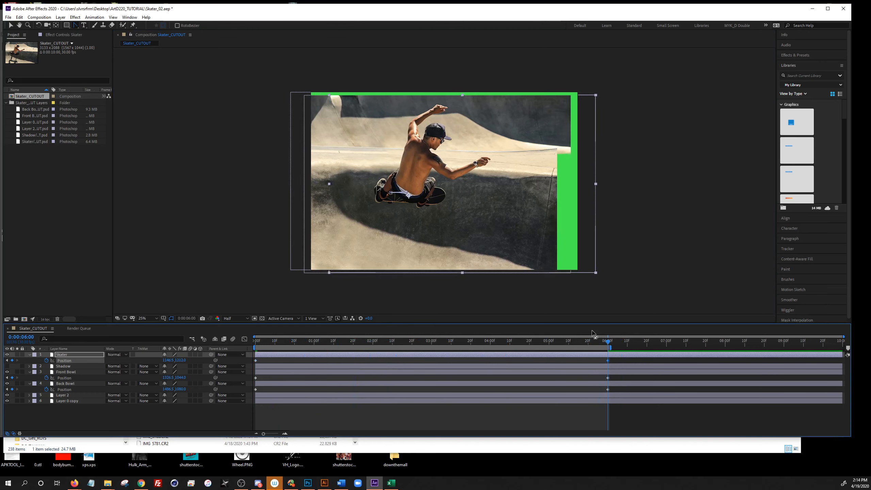
Shorten the curve handle on the Skater's motion path and scrub through the timeline to check the movement
click(403, 195)
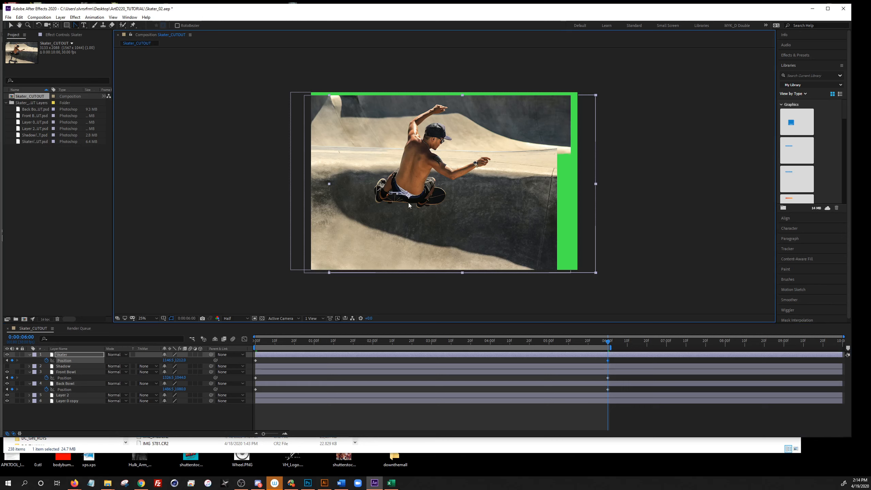
drag(407, 192, 396, 192)
drag(257, 342, 608, 345)
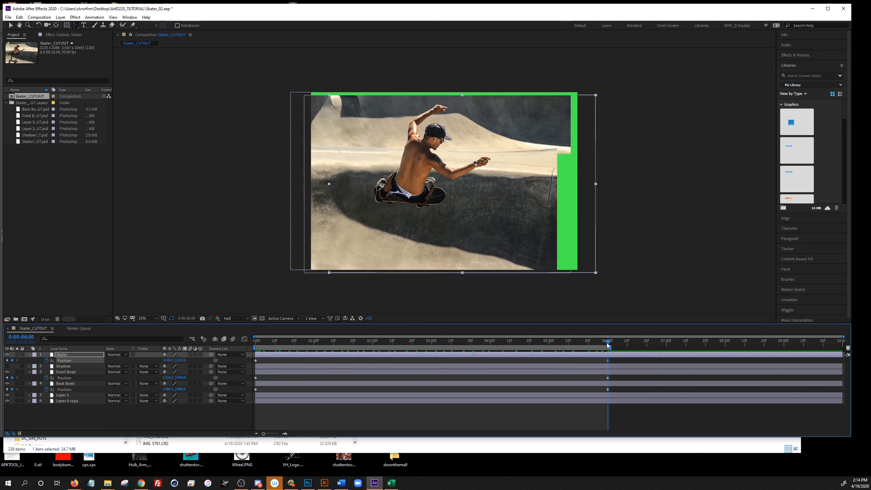
Keyframe the Skater layer's Rotation at 0° at the start and 3° at 6 seconds, and scrub through the result
key(r)
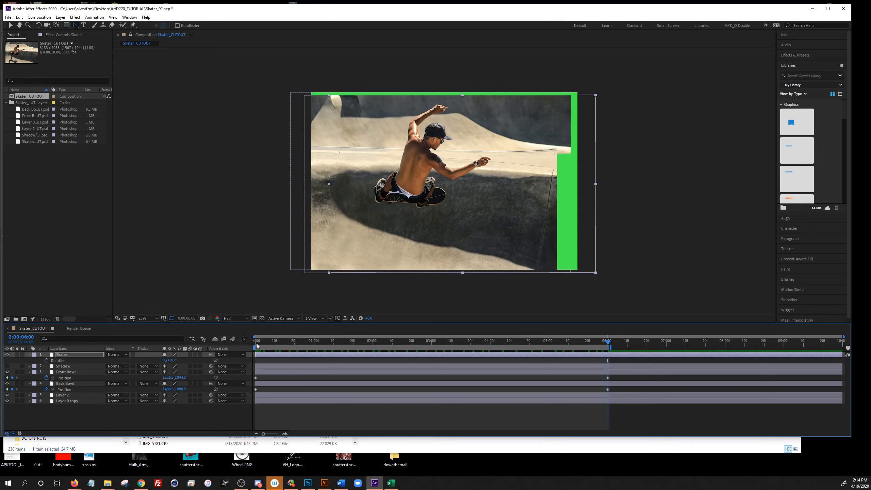
key(Home)
click(46, 360)
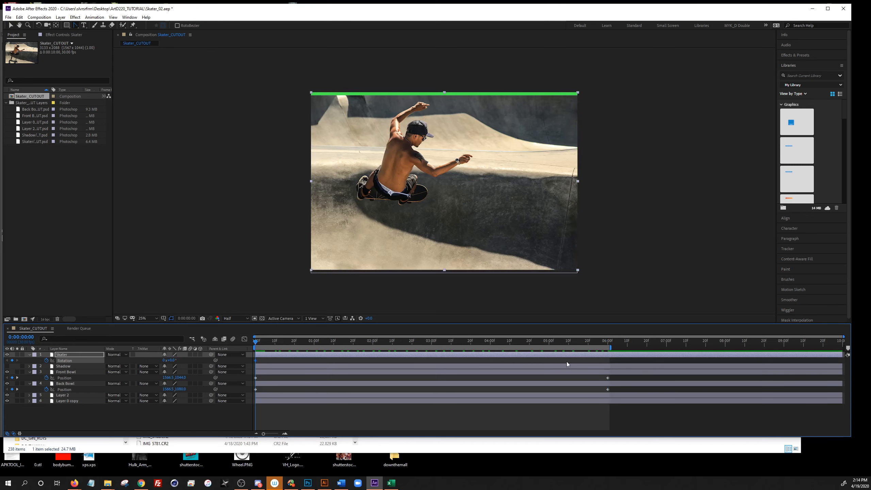
click(604, 342)
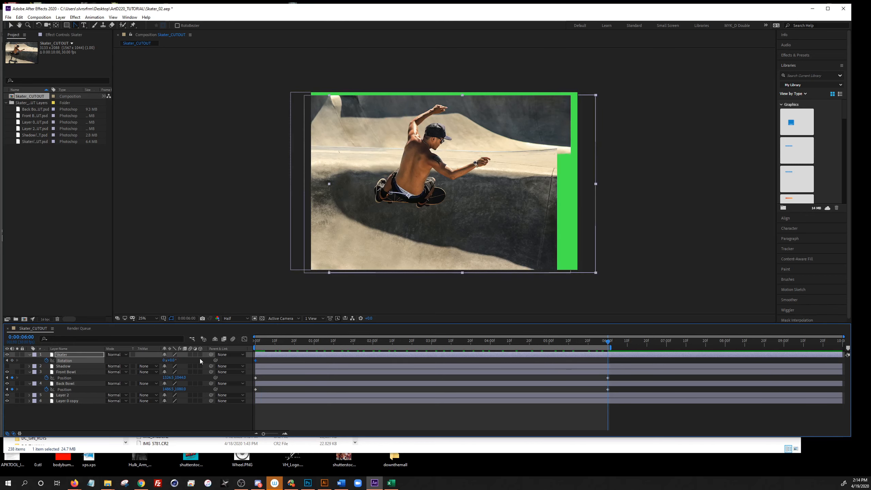
click(170, 359)
key(Up)
key(Up)
key(Up)
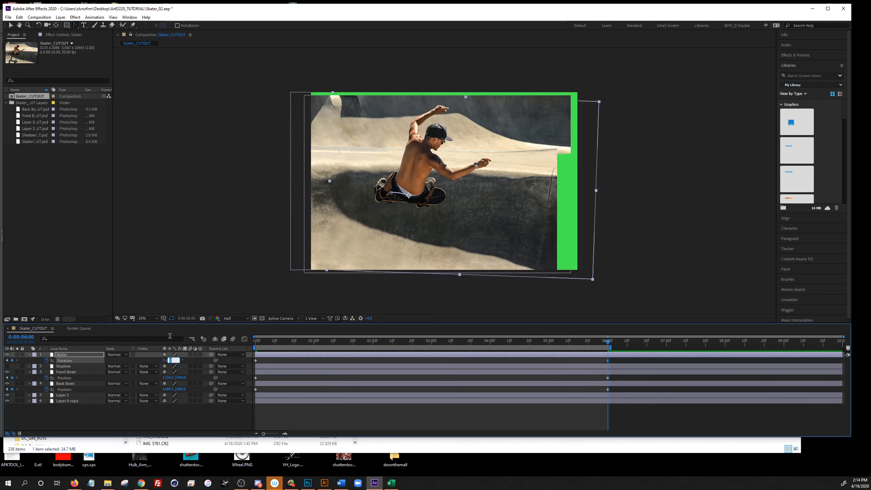
drag(260, 340, 610, 351)
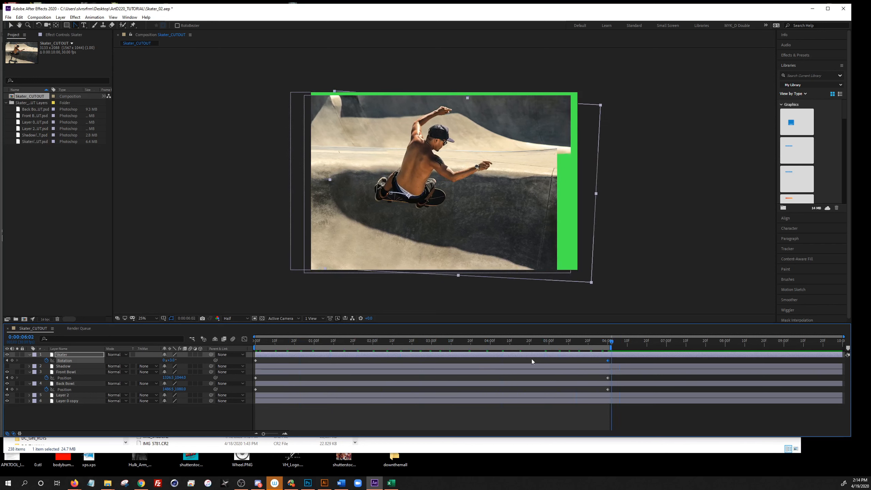
Preview the skater's combined movement and rotation, and return to the start of the timeline
key(space)
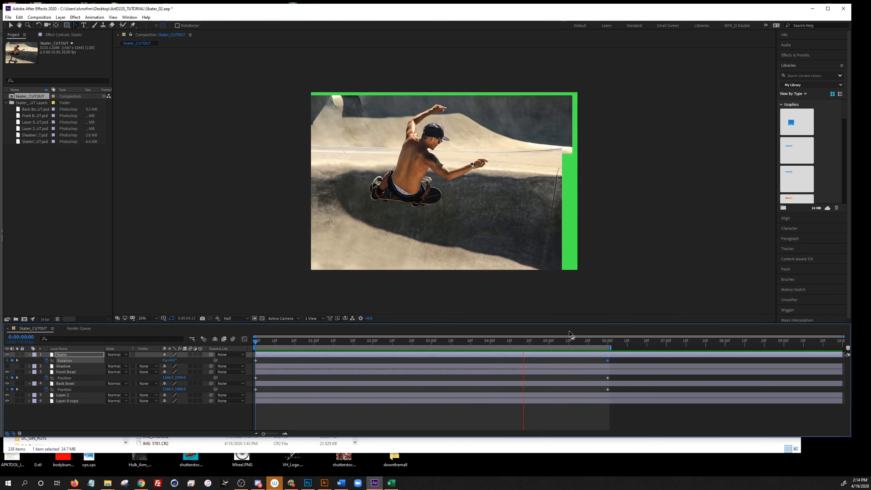
key(space)
drag(264, 341, 254, 343)
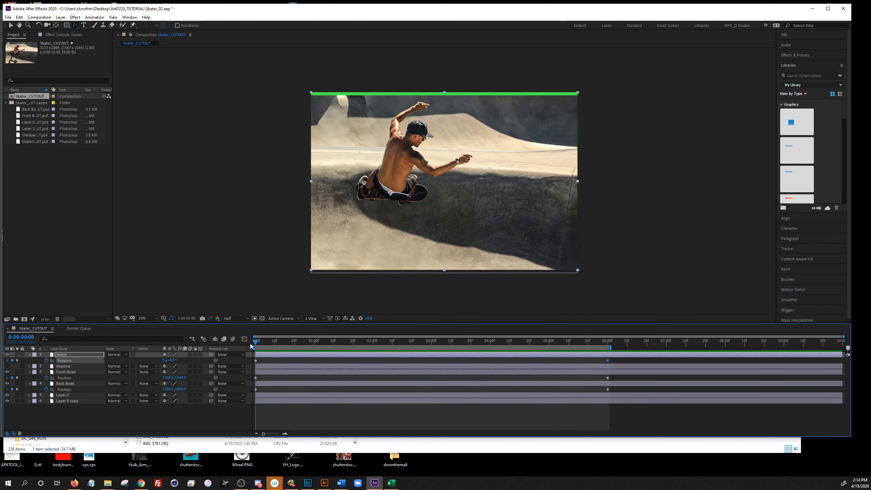
Show the Shadow layer again and link its Position to the Skater layer's Position with the pick whip
click(63, 366)
click(6, 366)
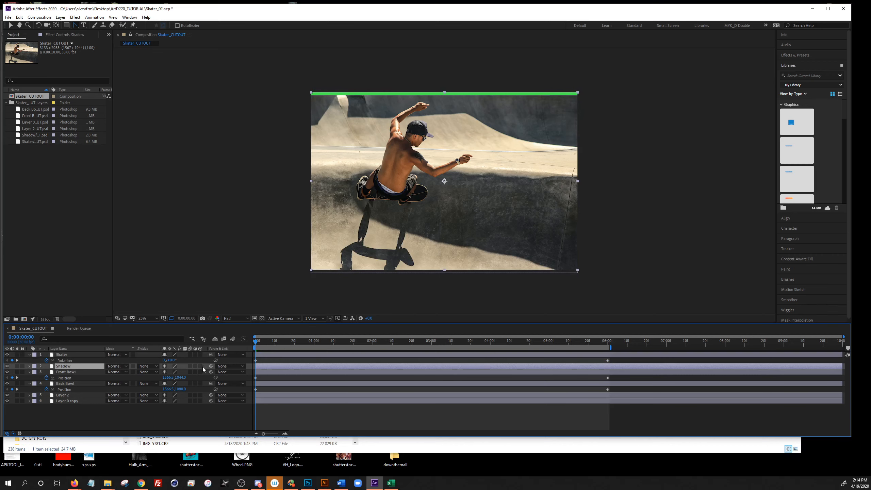
key(p)
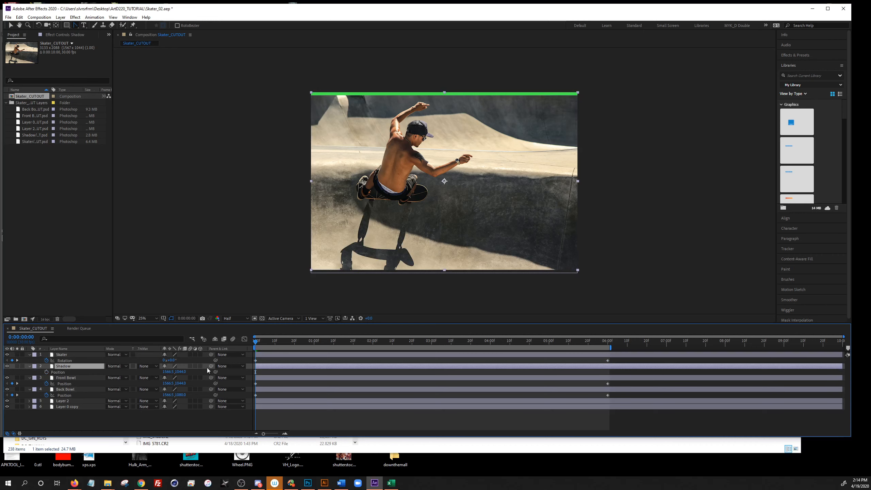
click(65, 356)
key(p)
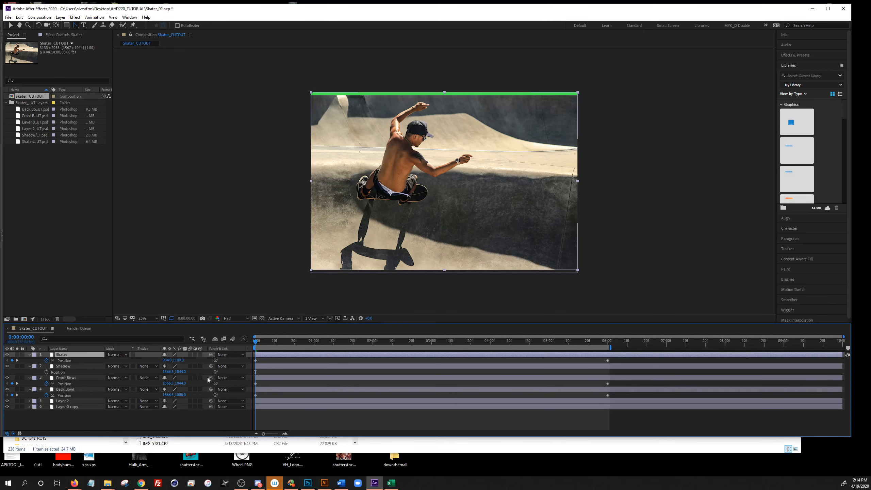
drag(215, 372, 64, 362)
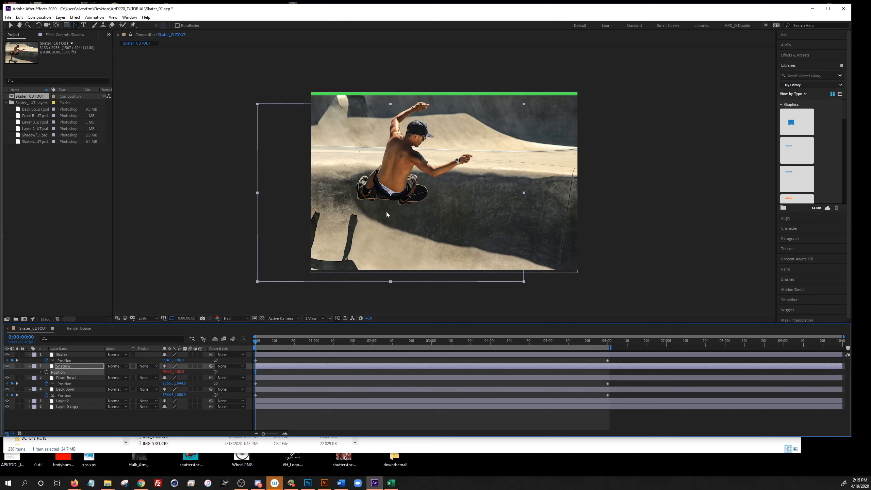
Adjust both Anchor Point values of the Shadow layer until the shadow sits back beneath the skater
key(a)
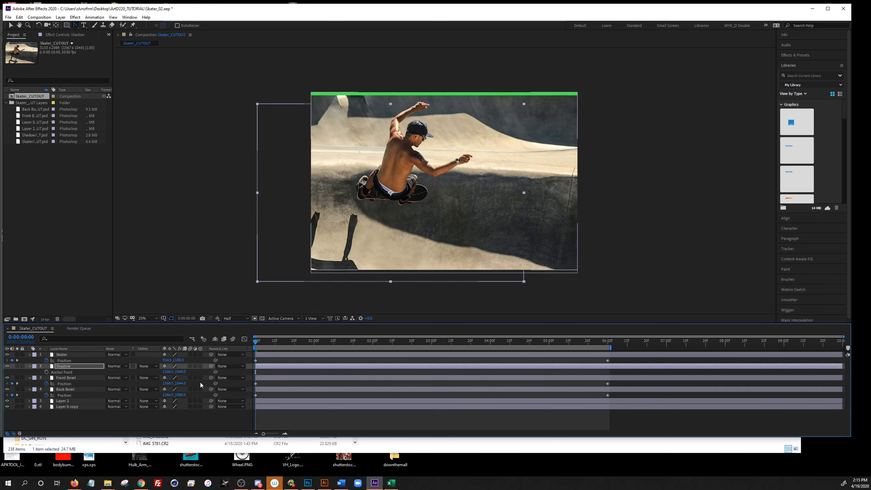
drag(169, 372, 21, 371)
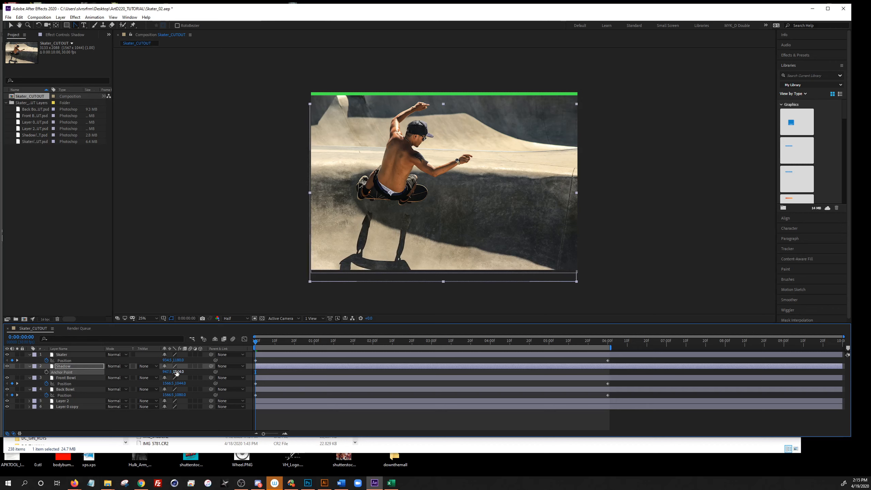
drag(179, 372, 217, 376)
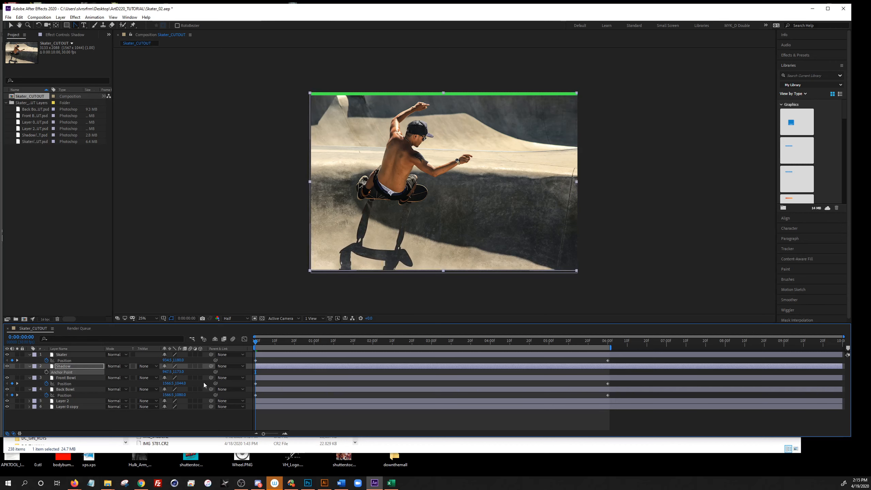
drag(165, 372, 183, 371)
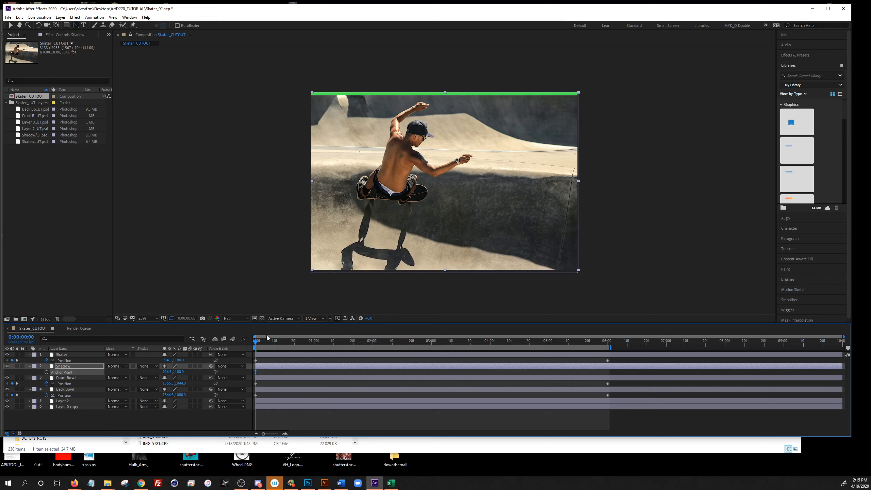
Scrub the timeline to check how the shadow follows the skater, return to the start, and select the Shadow layer
drag(256, 344, 394, 353)
drag(469, 352, 206, 346)
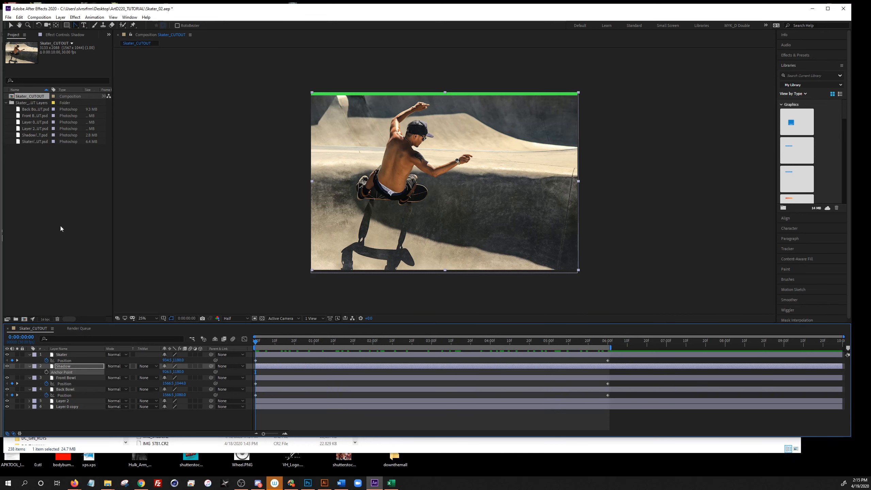
click(70, 367)
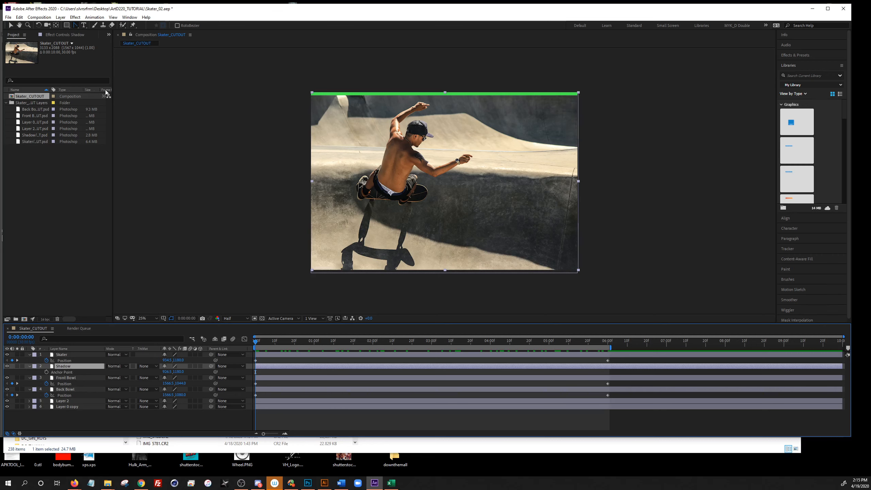
Apply a Hue/Saturation effect to the Shadow layer and set its Master Lightness to -100
drag(113, 97, 144, 97)
click(72, 34)
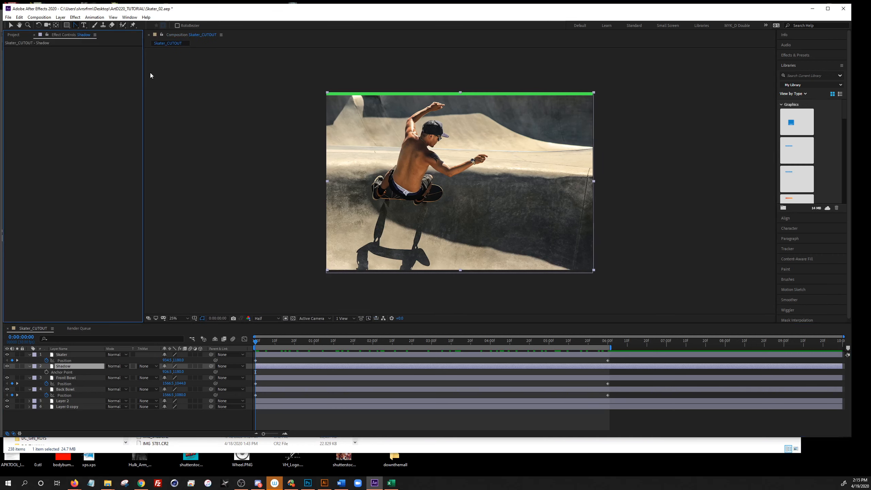
drag(145, 71, 173, 71)
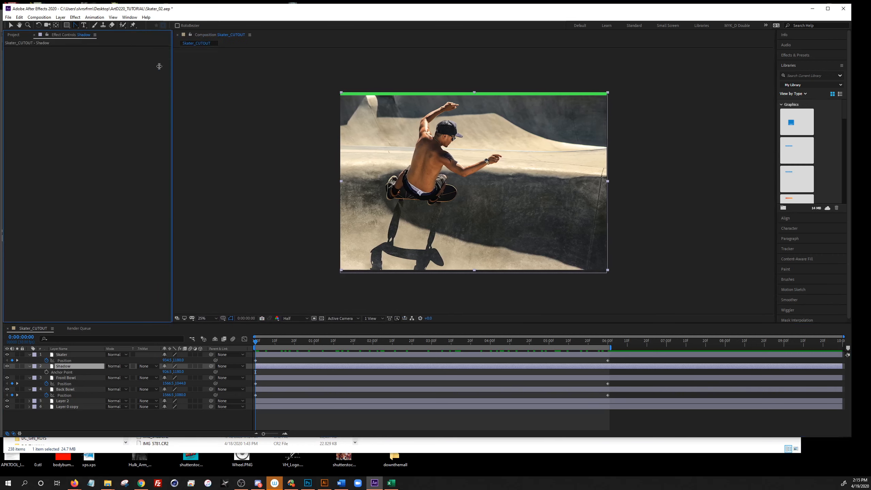
click(76, 17)
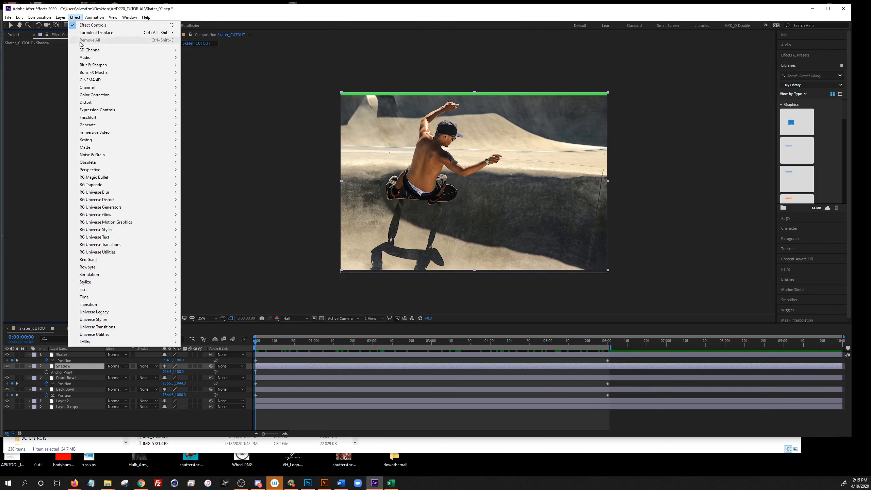
mouse_move(92, 96)
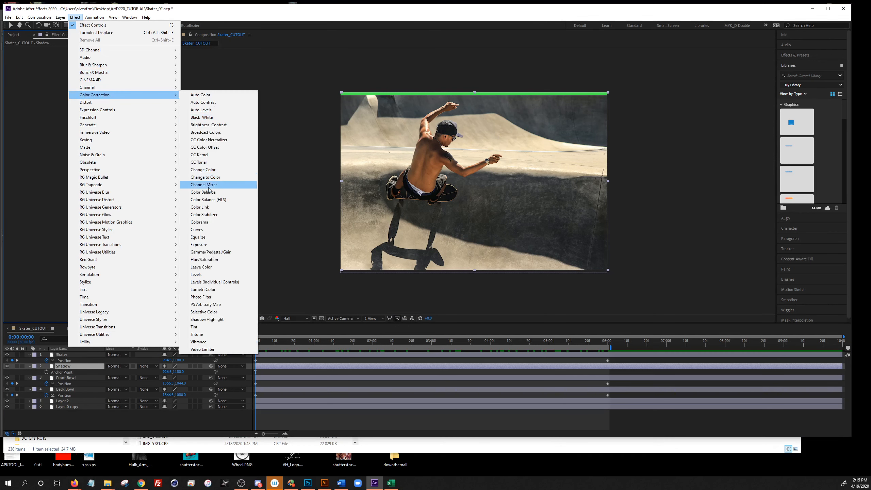
click(213, 260)
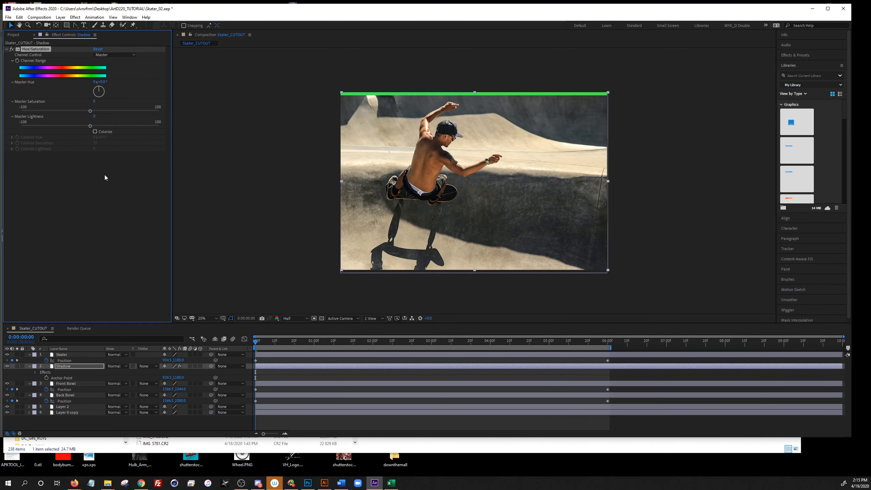
drag(86, 126, 23, 128)
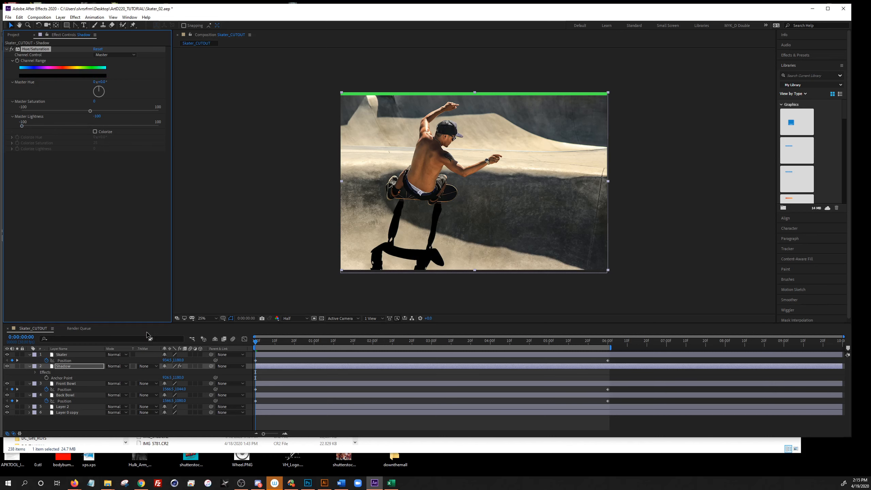
Set the Shadow layer's blending mode to Multiply and lower its Opacity to about 49%
click(78, 367)
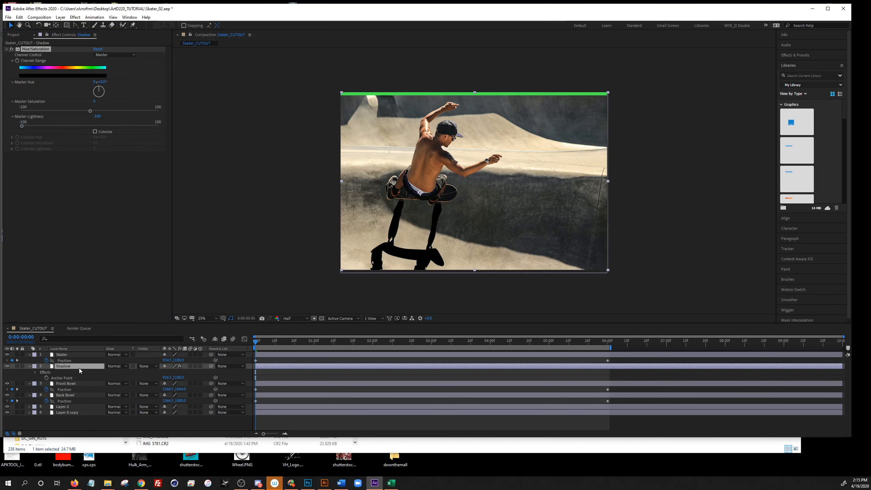
click(125, 366)
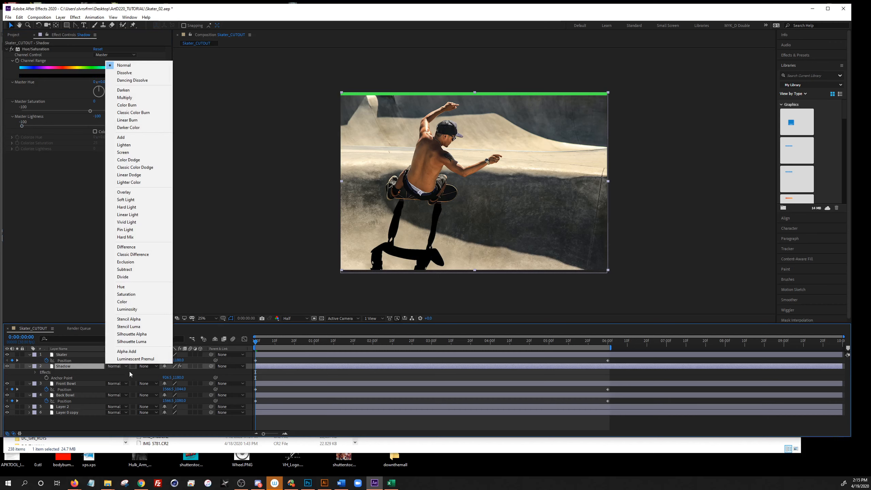
click(147, 98)
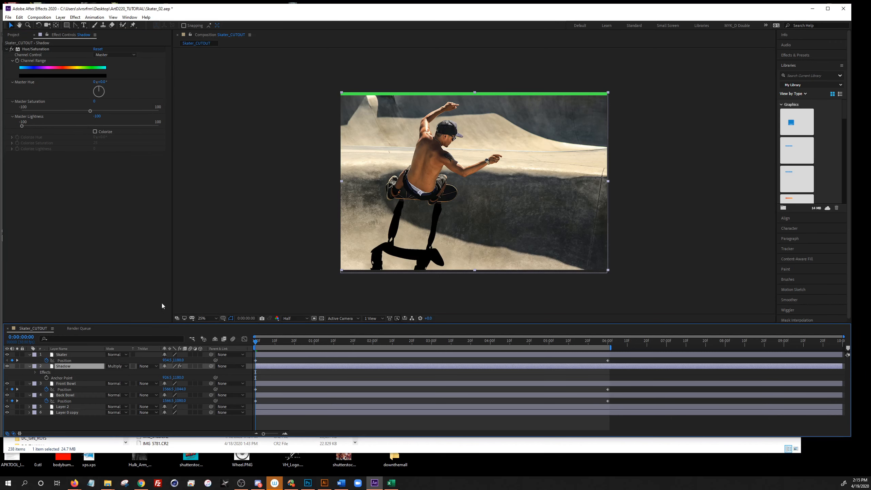
key(t)
mouse_move(166, 373)
mouse_down()
mouse_move(140, 370)
mouse_move(169, 372)
mouse_up()
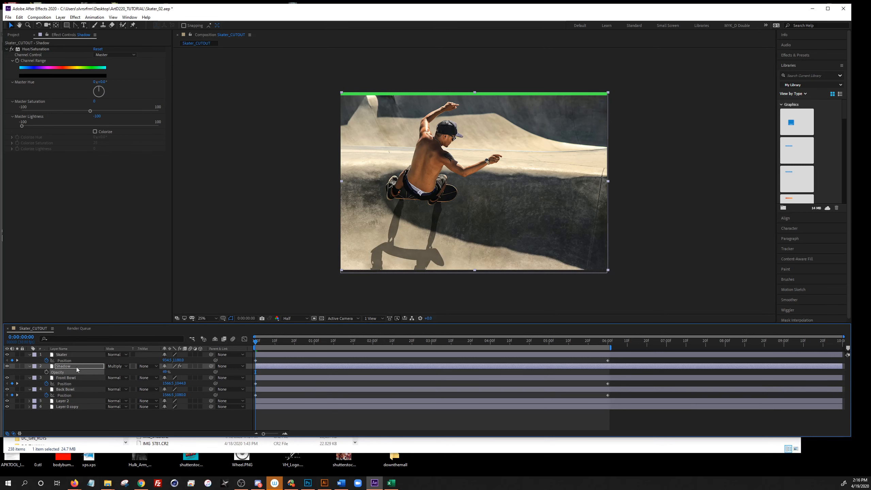
Add a Fast Box Blur to the Shadow layer with a small Blur Radius and inspect the softened shadow up close
right_click(59, 167)
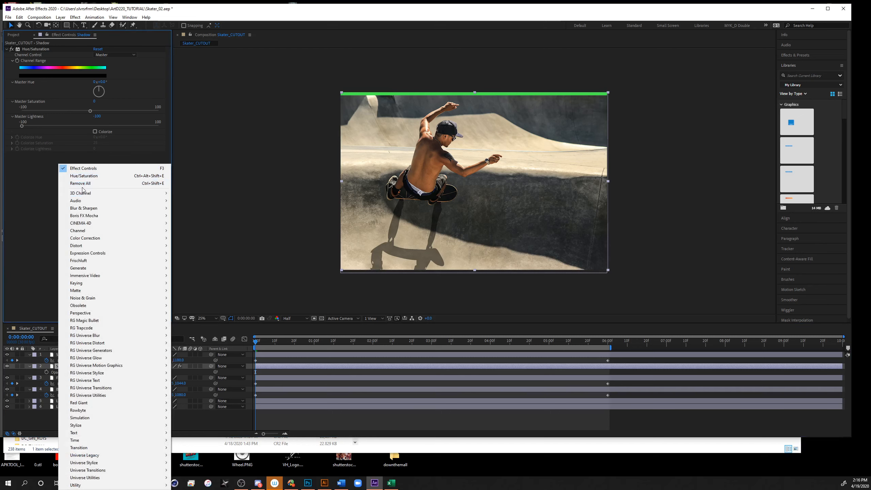
mouse_move(90, 208)
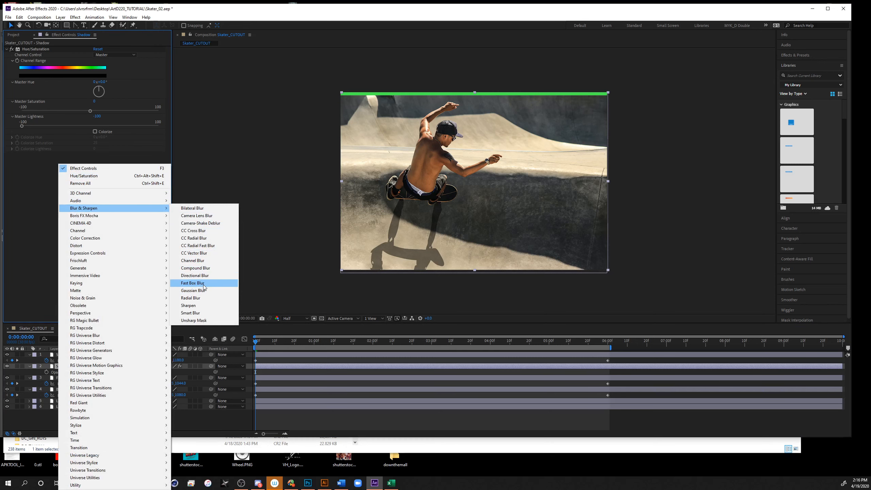
click(193, 283)
drag(100, 162, 100, 161)
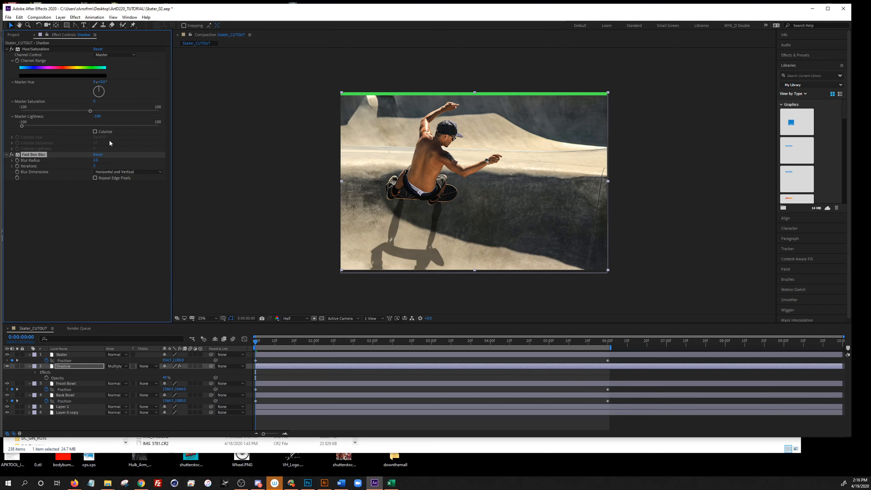
key(period)
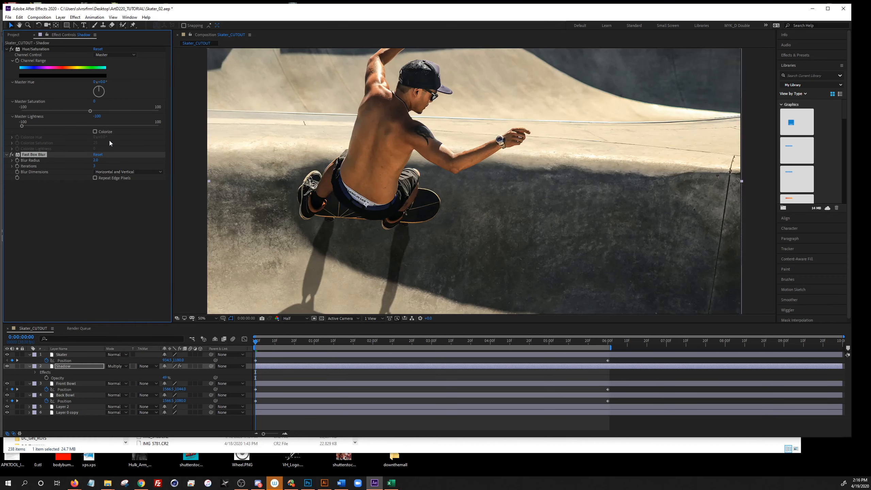
key(space)
drag(373, 261, 437, 213)
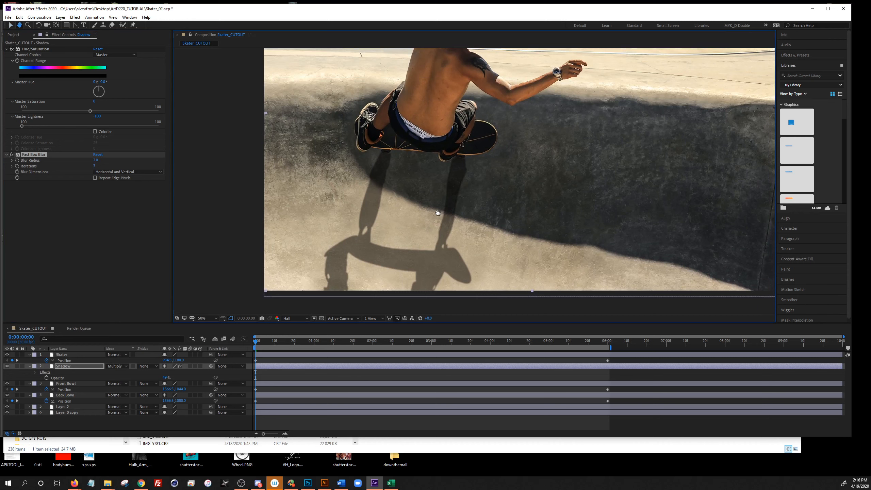
key(comma)
key(space)
drag(540, 160, 426, 197)
drag(258, 342, 236, 350)
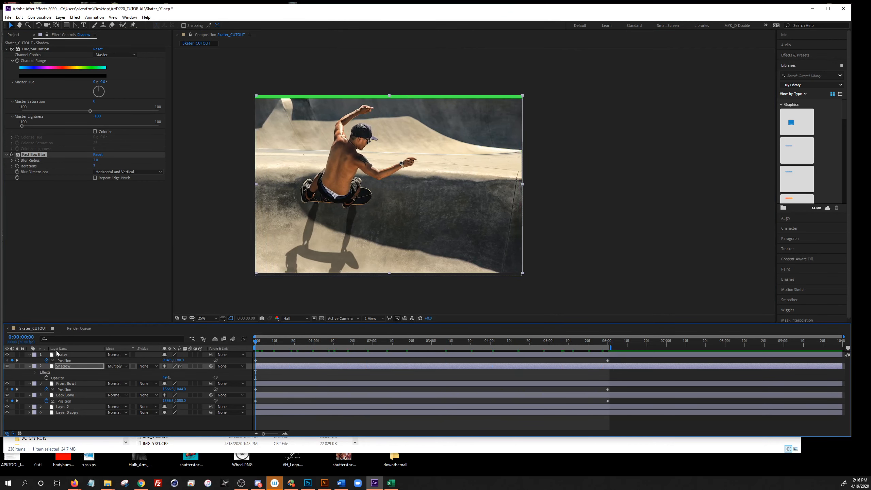
Place Puppet Position pins on the Skater layer at the rear shoe and on the front end of the skateboard
click(199, 355)
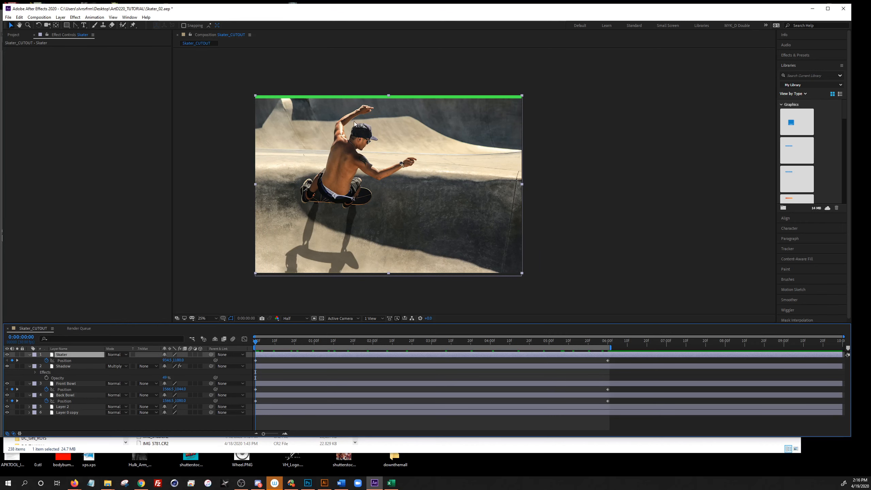
click(133, 25)
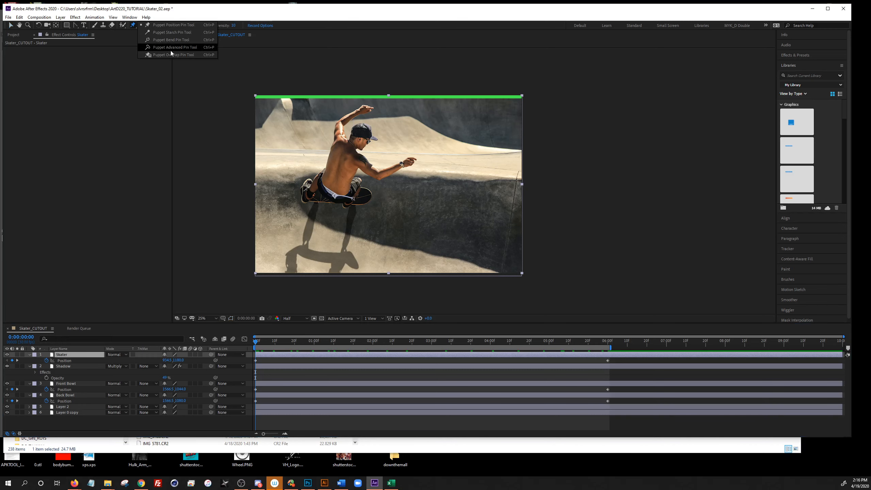
click(170, 25)
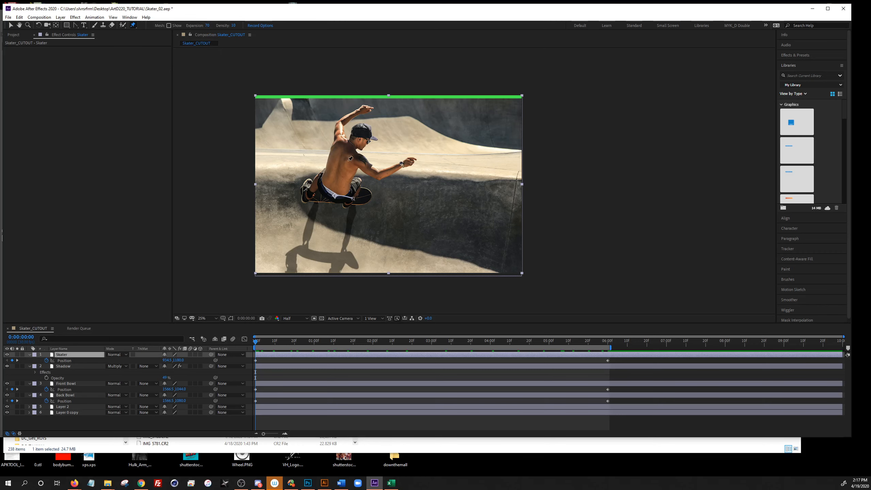
key(period)
drag(286, 124, 454, 175)
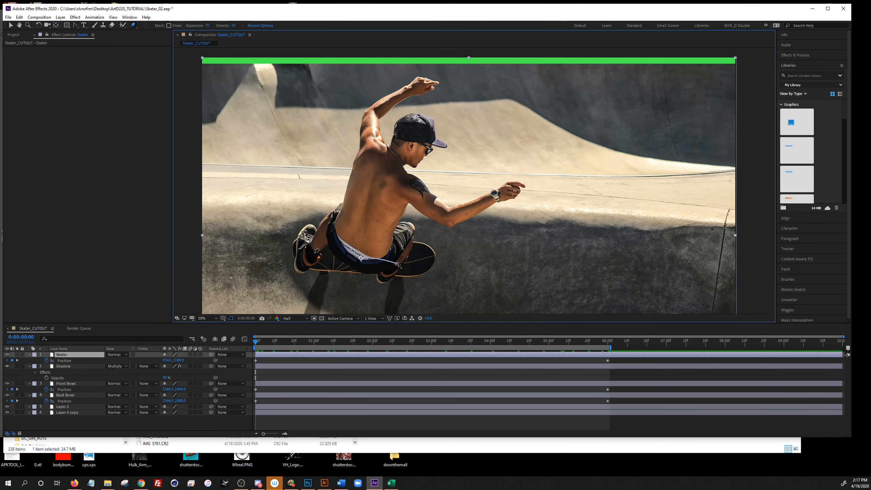
click(305, 253)
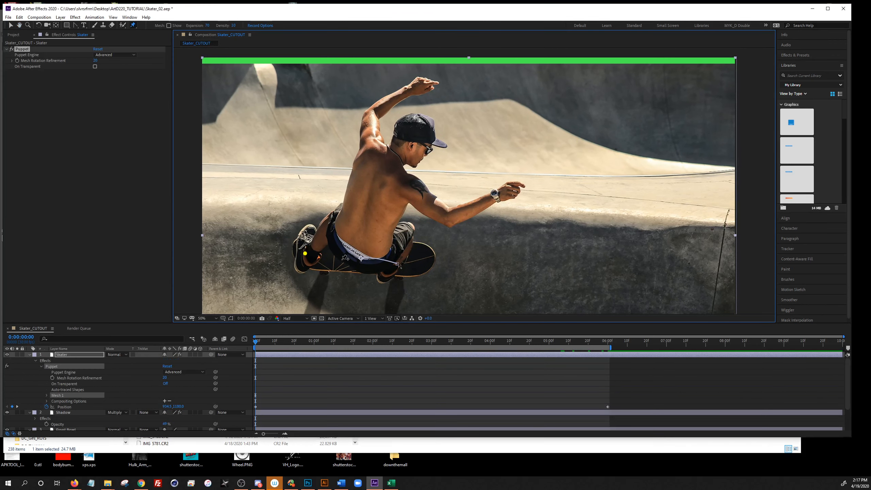
click(419, 259)
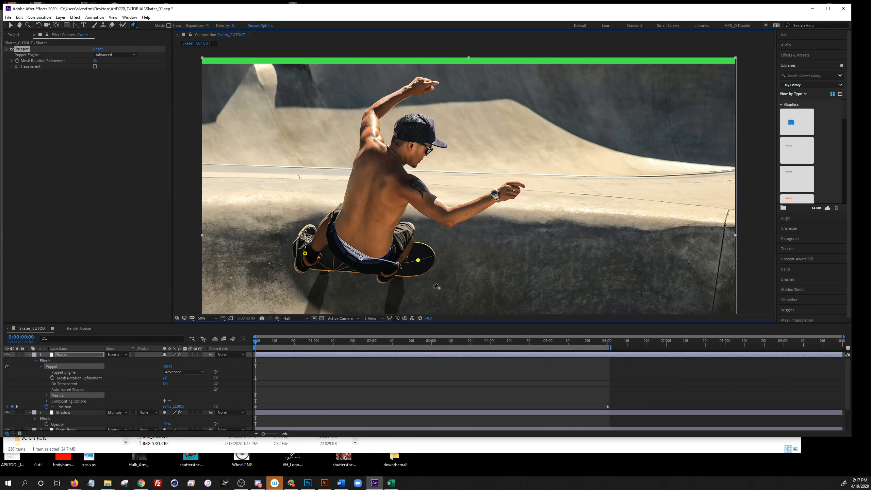
Add puppet pins on the skater's lower back, upper back, both shoulders and both hands
click(359, 234)
click(385, 167)
click(419, 188)
click(520, 185)
click(433, 83)
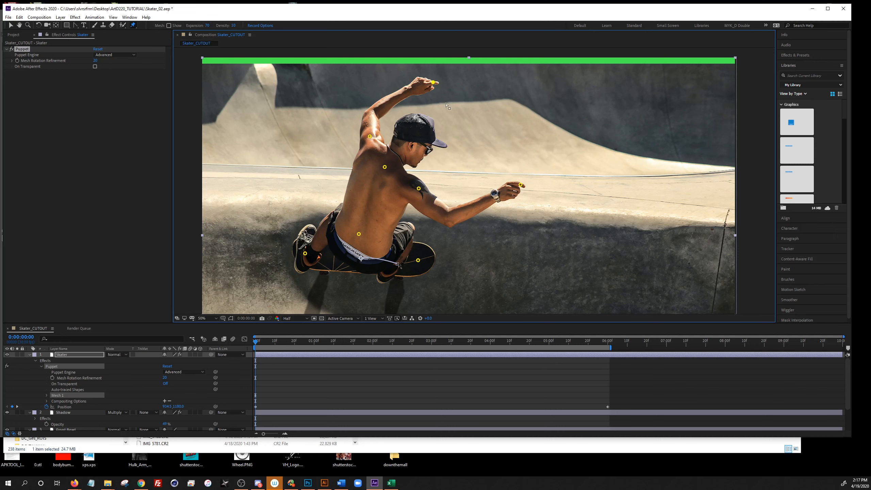
Add puppet pins at the skater's neck and on the front and back of the cap, undoing a test bend of the head
click(396, 151)
drag(432, 122, 435, 126)
drag(438, 128, 470, 170)
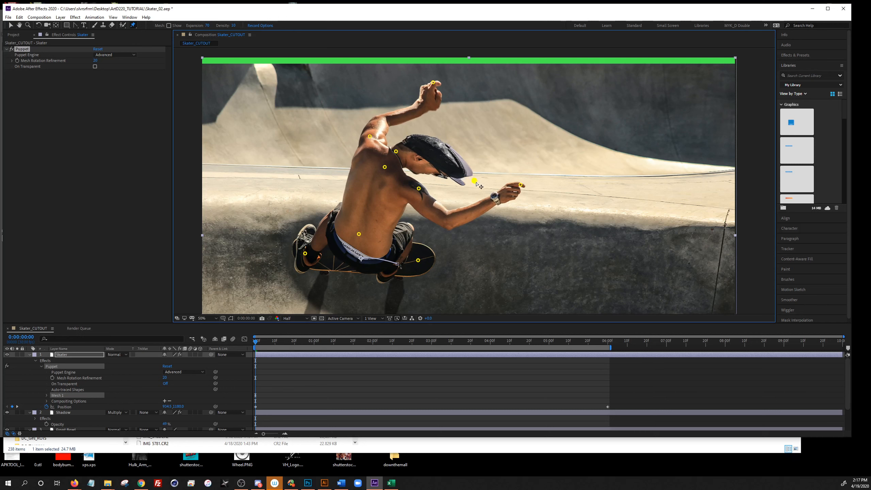
key(ctrl+z)
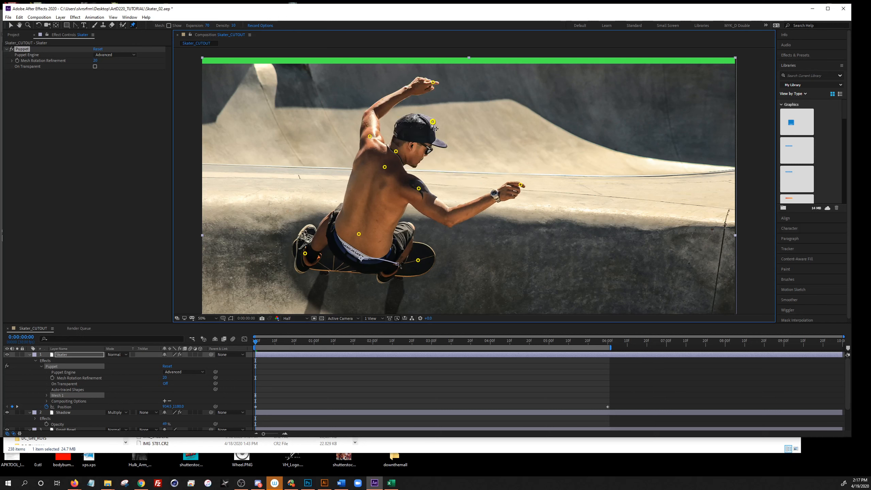
mouse_move(520, 185)
mouse_down()
mouse_move(503, 160)
mouse_move(520, 185)
mouse_up()
click(405, 116)
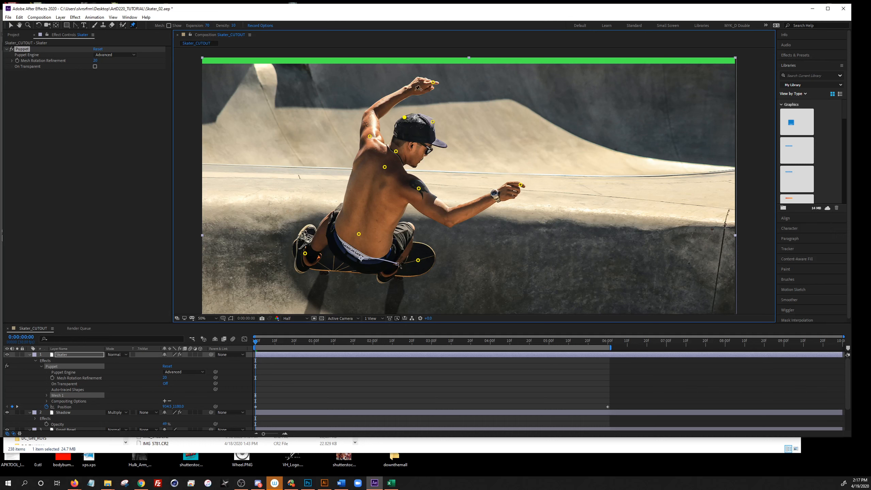
mouse_move(434, 83)
mouse_down()
mouse_move(402, 86)
mouse_move(433, 82)
mouse_up()
Reveal the Skater layer's keyframed properties and look through the puppet pin Position keyframes
key(u)
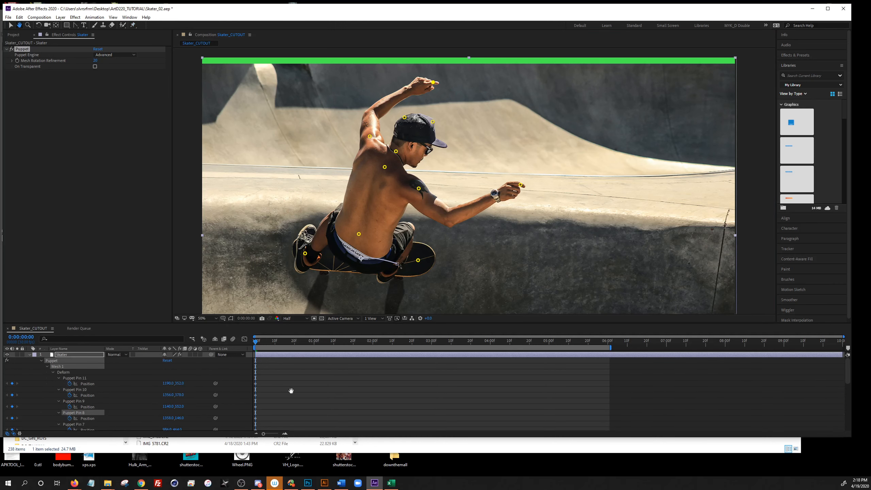
scroll(290, 377, down, 3)
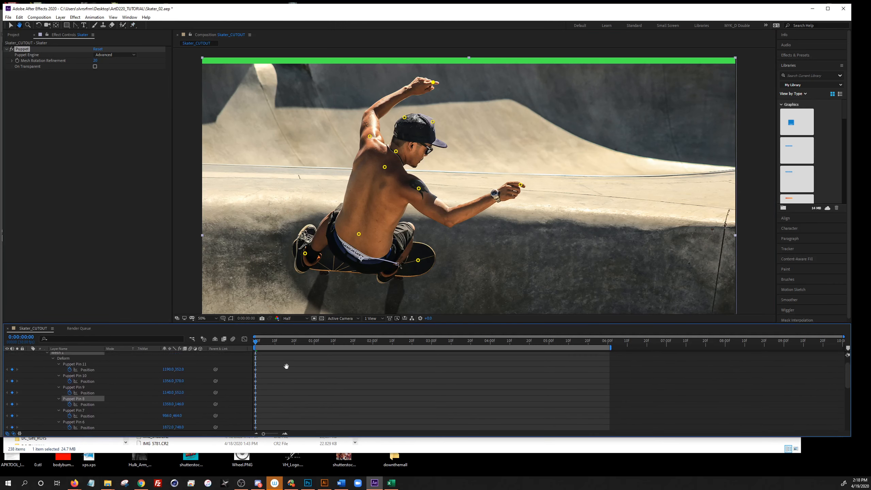
scroll(279, 374, down, 3)
scroll(282, 369, up, 3)
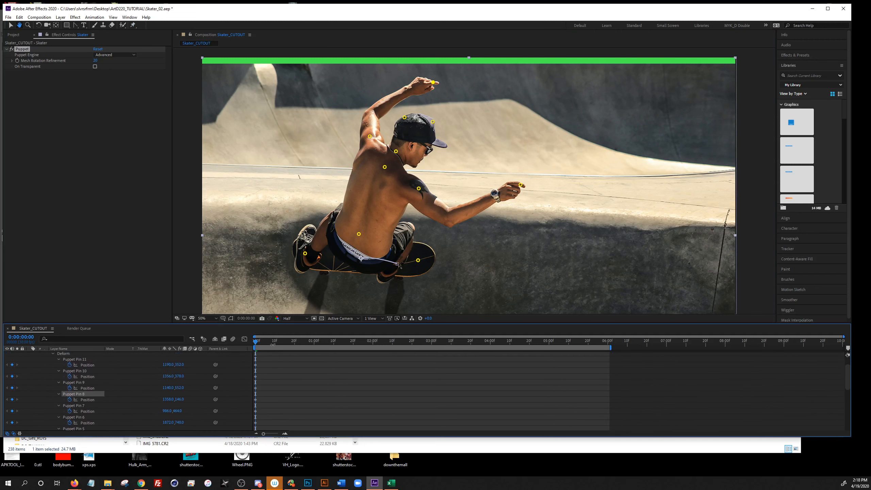
scroll(280, 403, up, 2)
At the first frame, move the raised hand's pin up and back and shift the shoulder, neck and cap pins slightly backward
key(ctrl+p)
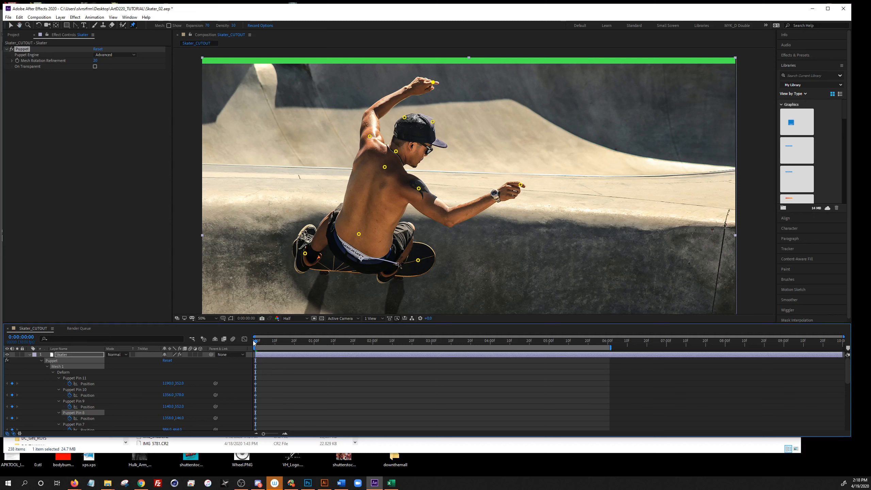
drag(434, 82, 422, 77)
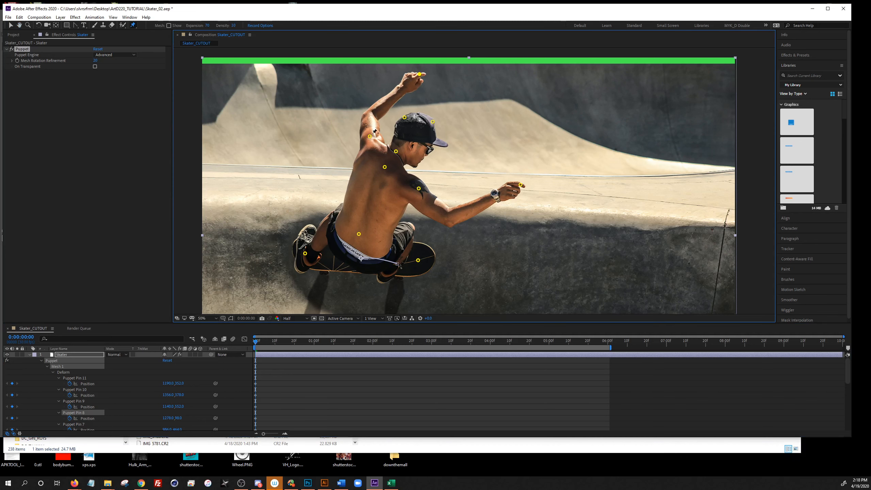
drag(369, 137, 392, 150)
drag(433, 122, 406, 119)
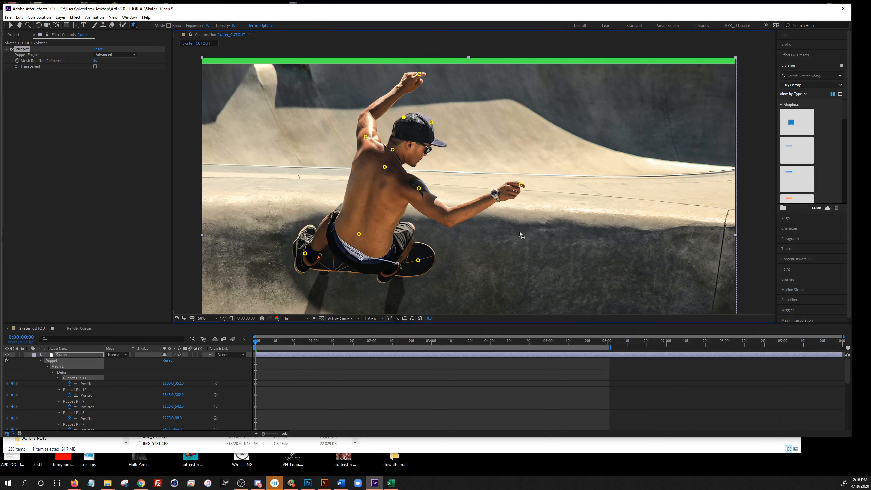
Lower the front hand's pin and shift the lower-back pin slightly backward at the first frame, and go to 0:00:06:00
drag(521, 185, 521, 207)
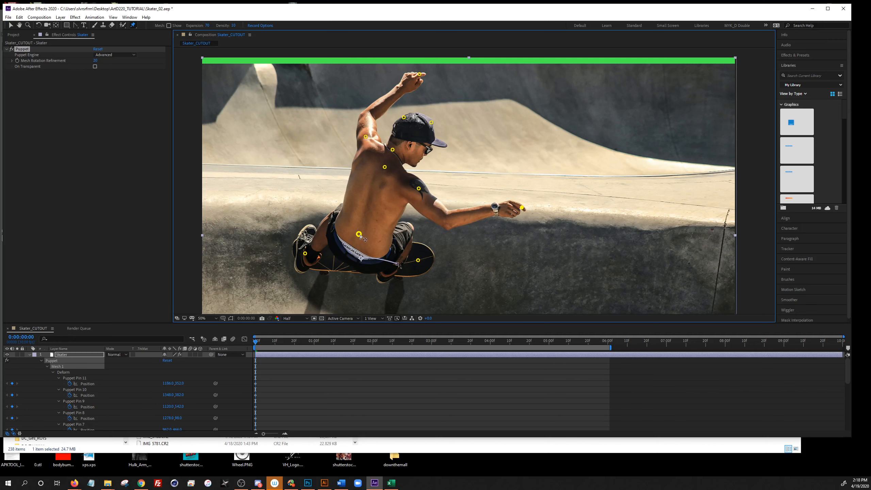
drag(360, 235, 355, 233)
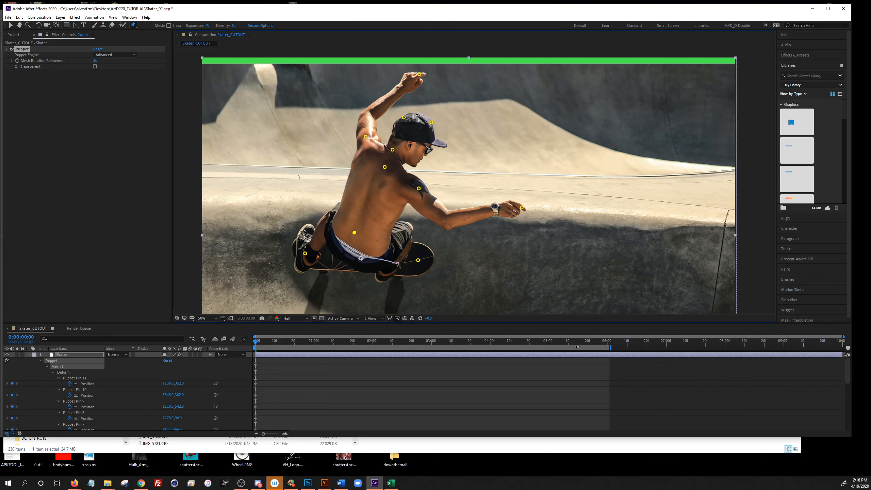
click(608, 340)
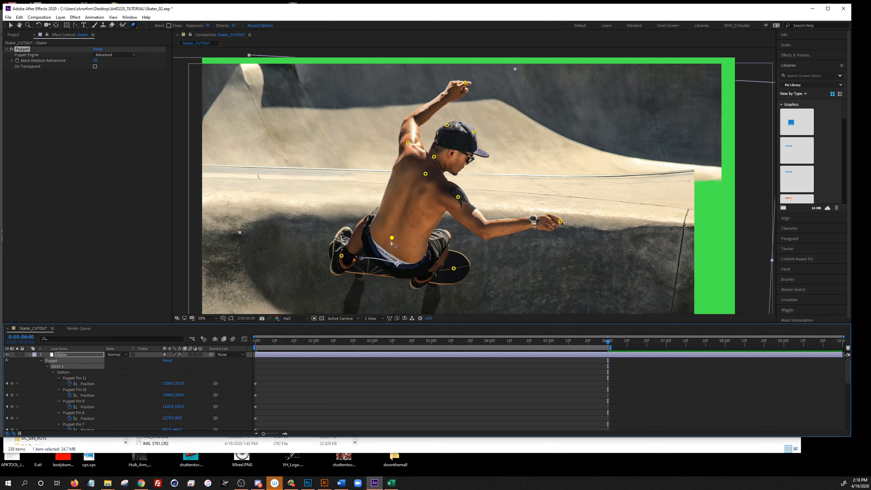
At 0:00:06:00, shift the lower-back and upper-back puppet pins slightly forward and raise the front hand's pin
drag(391, 240, 402, 242)
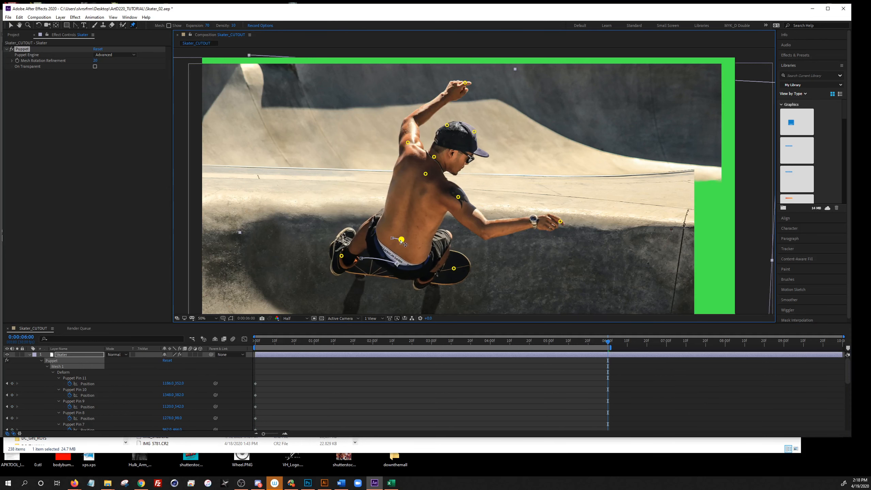
click(426, 175)
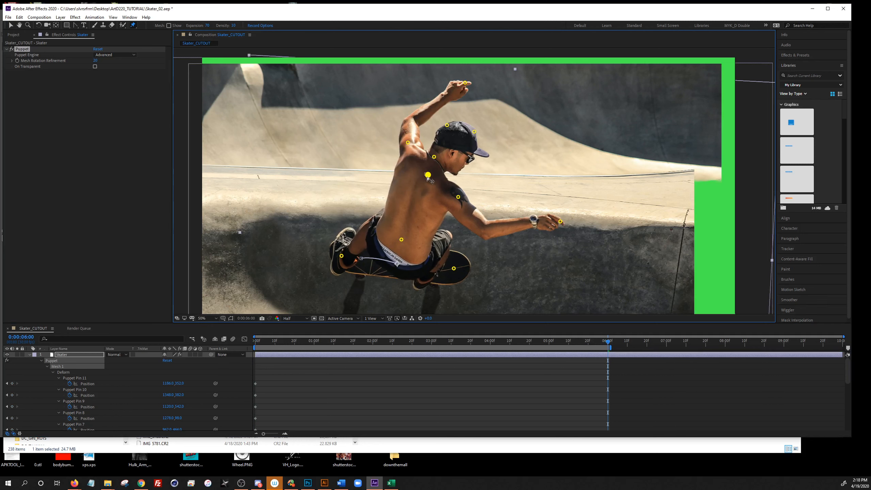
click(560, 221)
drag(560, 221, 559, 195)
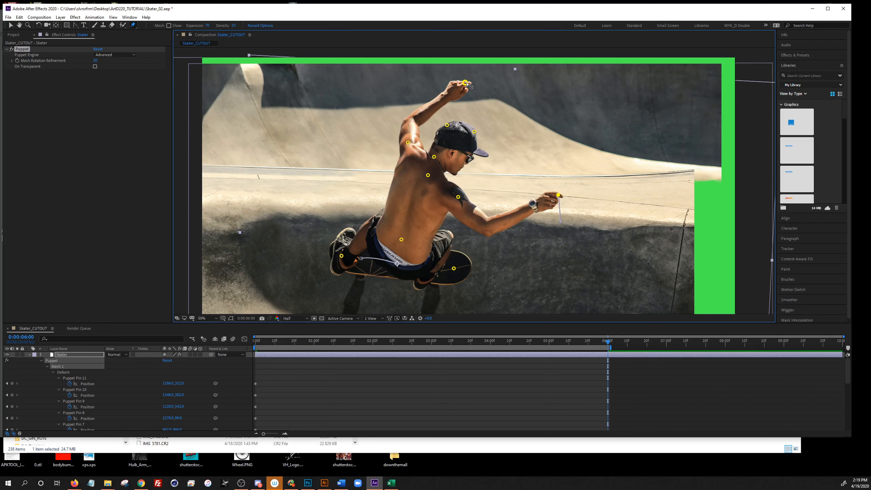
Move the raised hand's pin forward and down, tip the cap pins slightly forward, and preview the animation
drag(466, 83, 475, 90)
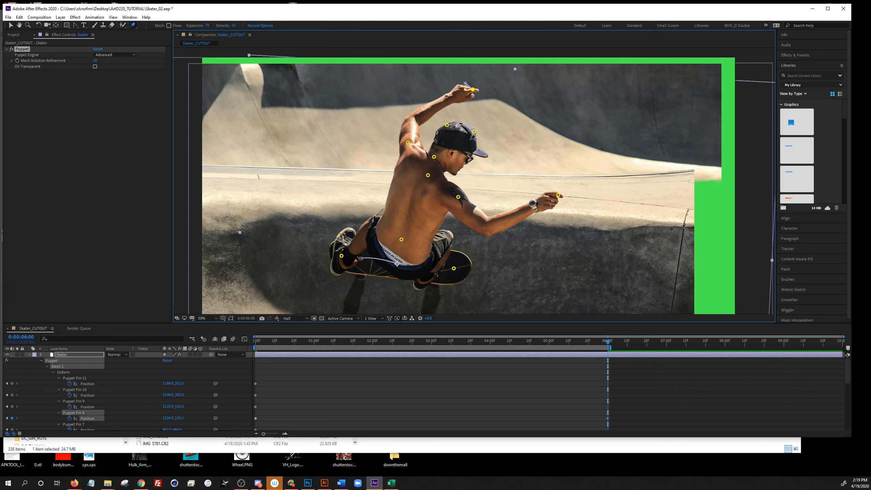
drag(475, 131, 451, 125)
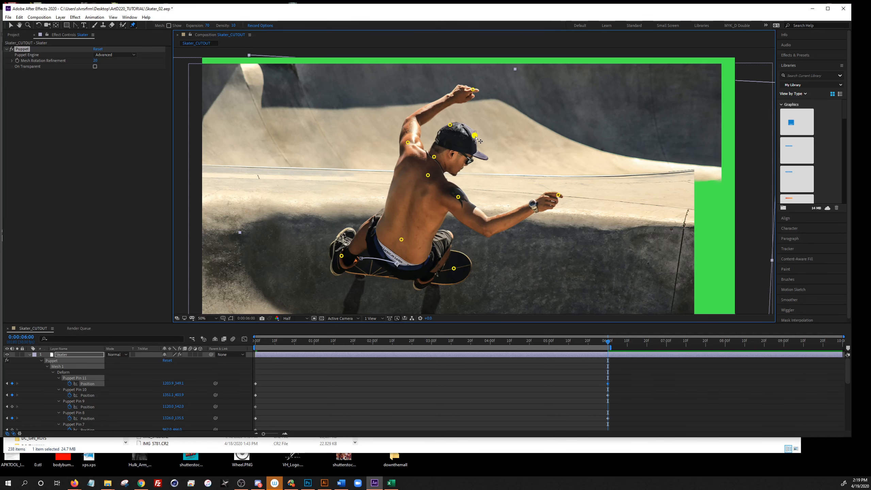
drag(475, 137, 475, 136)
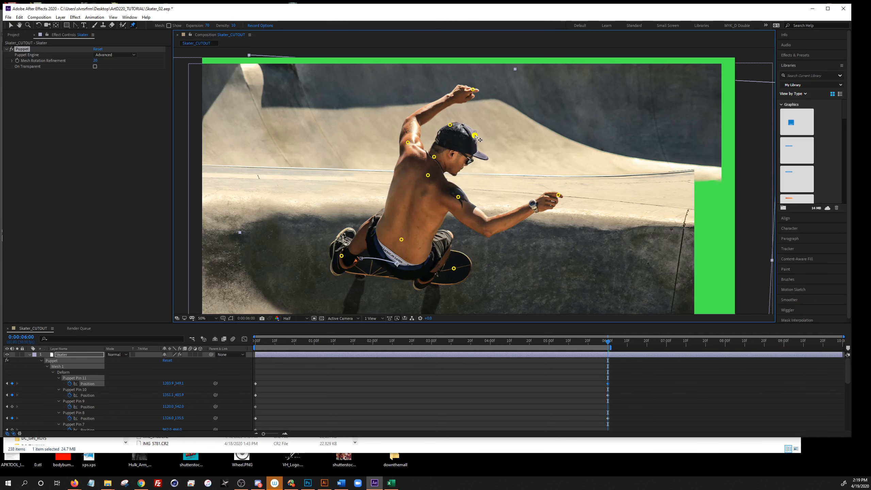
drag(262, 342, 217, 350)
key(space)
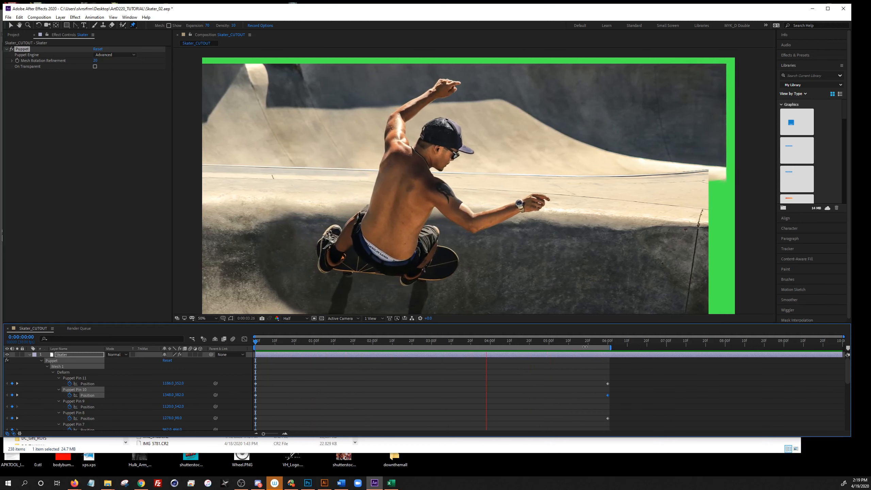
At 0:00:06:00, raise the front hand and front shoulder pins further and shift the cap, neck and rear shoulder pins slightly forward
click(606, 342)
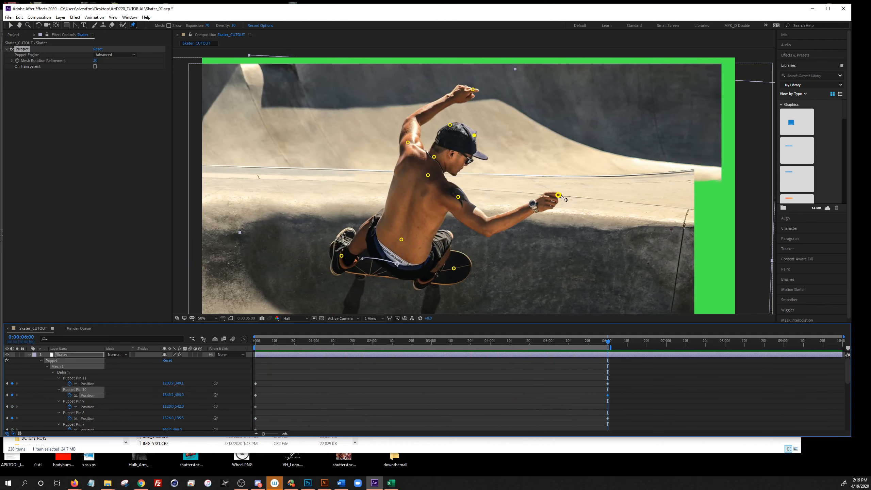
drag(559, 195, 551, 183)
drag(458, 197, 460, 194)
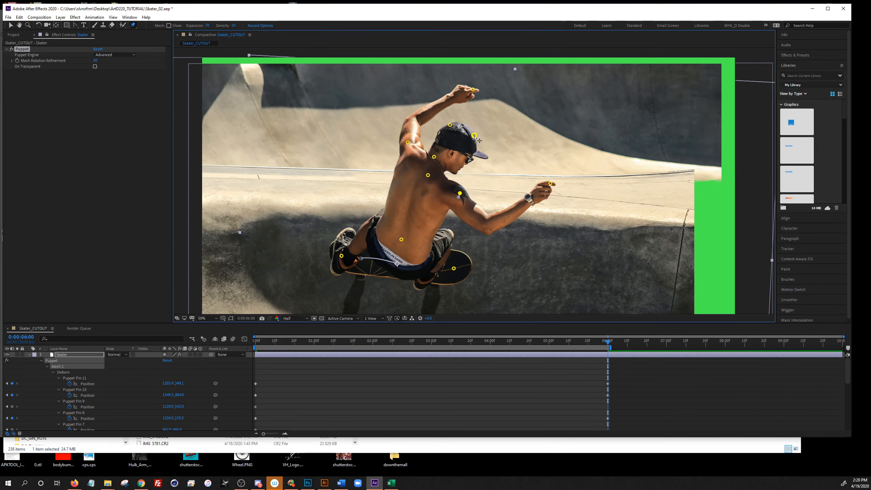
mouse_move(474, 135)
mouse_down()
mouse_move(453, 124)
mouse_move(477, 139)
mouse_up()
drag(434, 157, 410, 143)
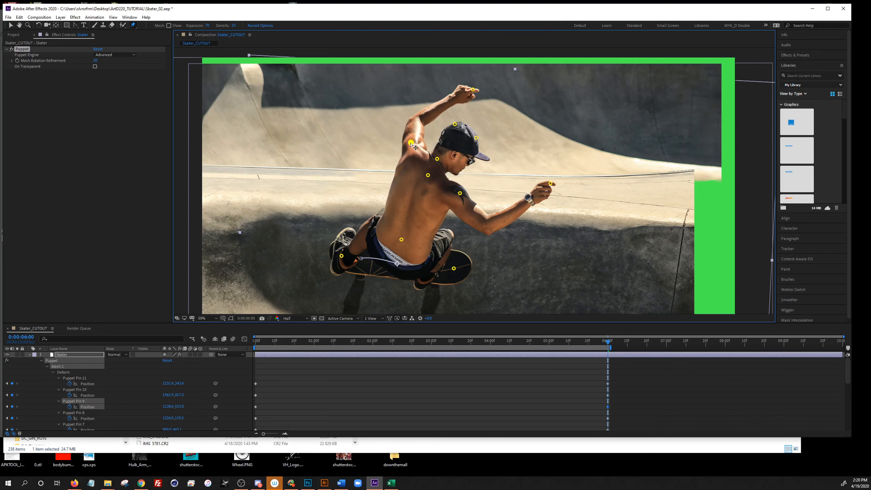
Lower the raised hand's pin a little more and shift the lower-back pin further forward at 0:00:06:00
click(473, 90)
drag(476, 91, 478, 96)
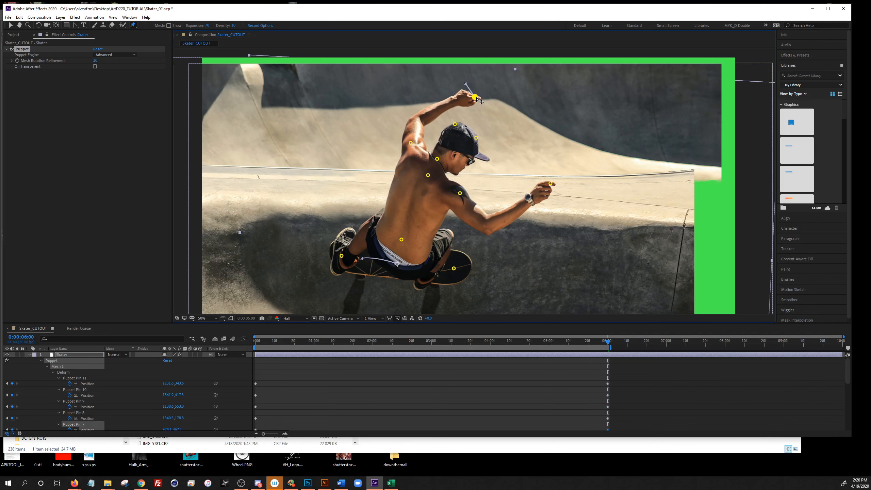
drag(477, 98, 477, 98)
drag(402, 240, 408, 240)
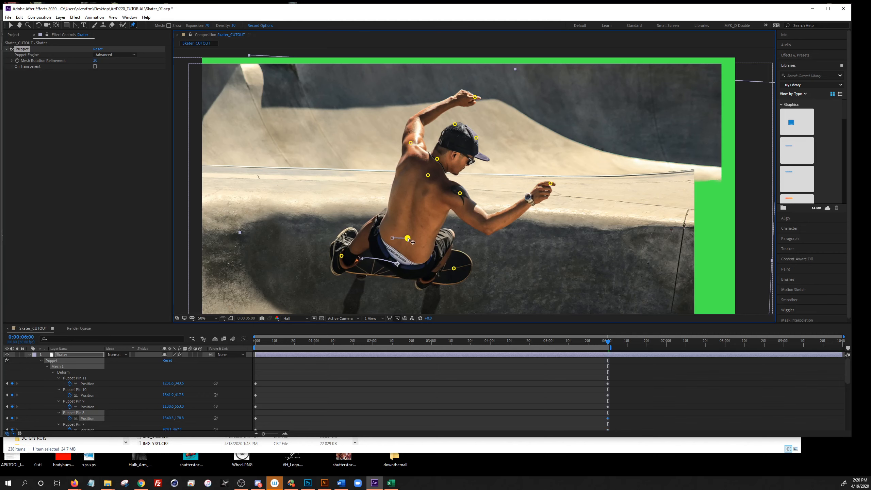
drag(409, 239, 409, 240)
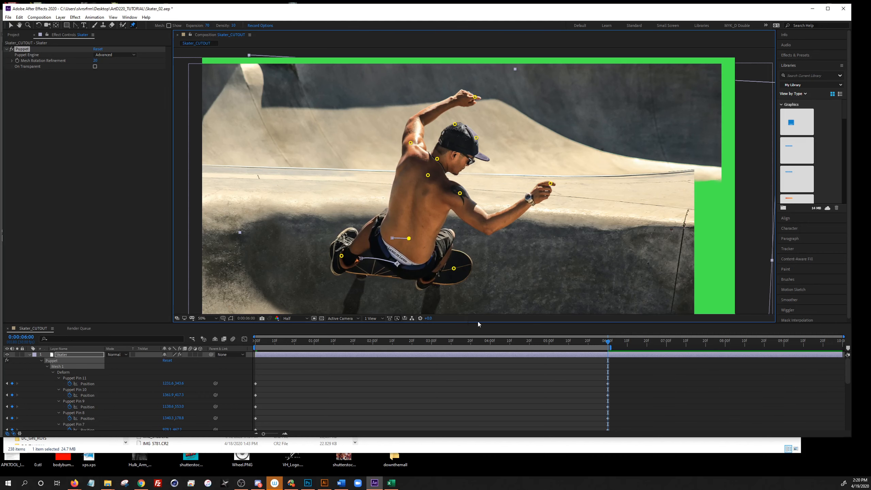
Compare the skater's poses at the first frame and 0:00:06:00 repeatedly, and play back the movement between them
key(shift+2)
key(Home)
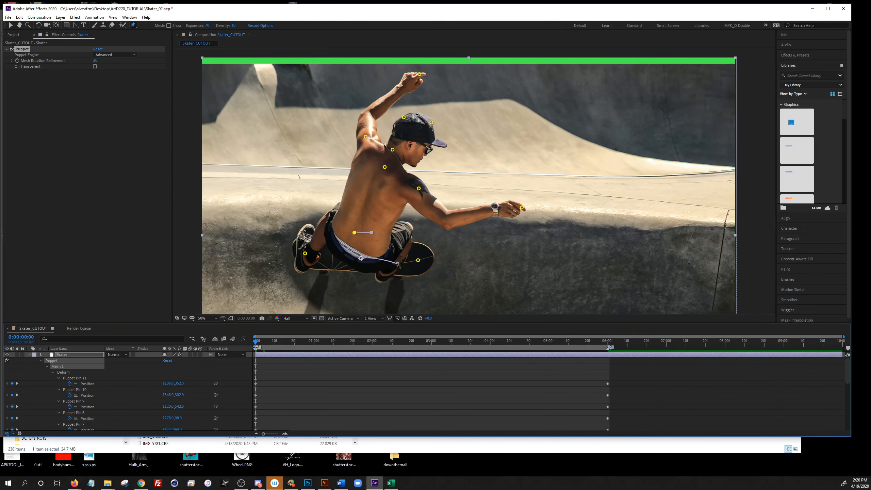
key(2)
key(Home)
key(2)
key(Home)
key(2)
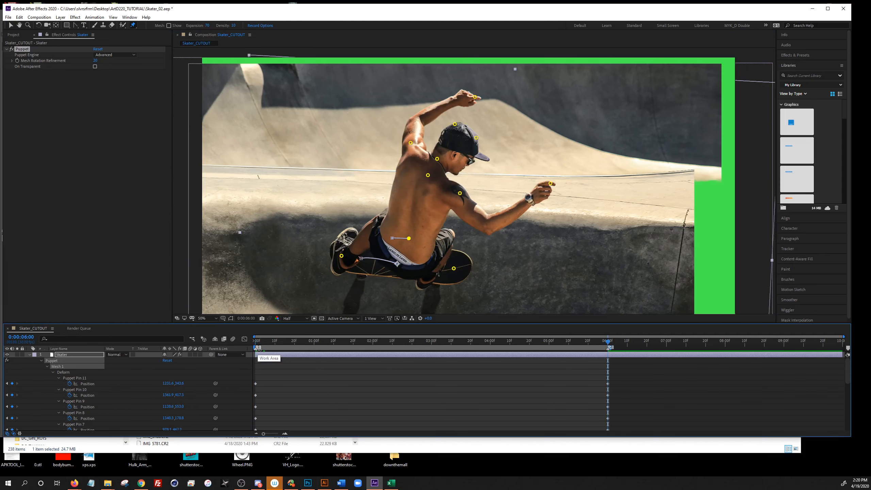
key(Home)
key(2)
key(Home)
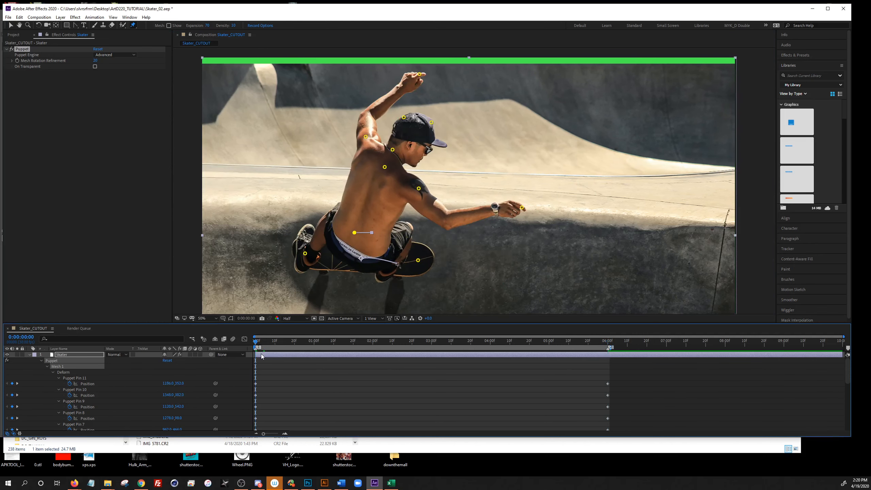
key(2)
key(1)
key(2)
key(space)
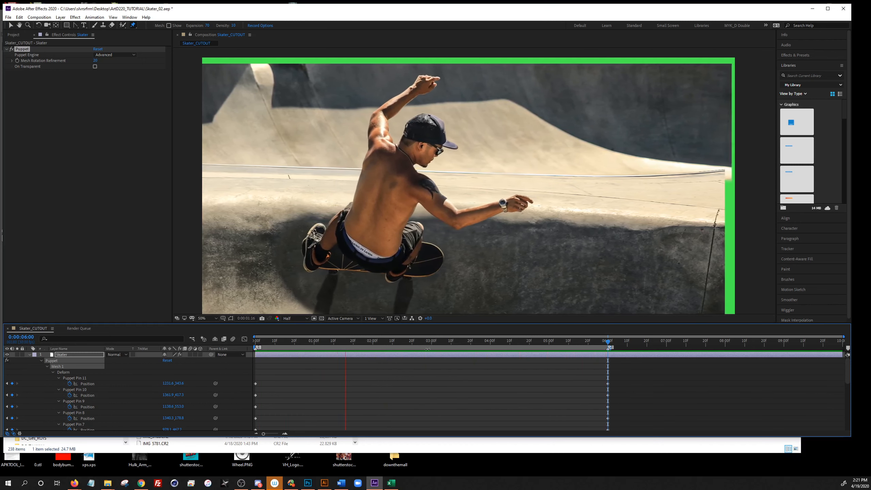
key(space)
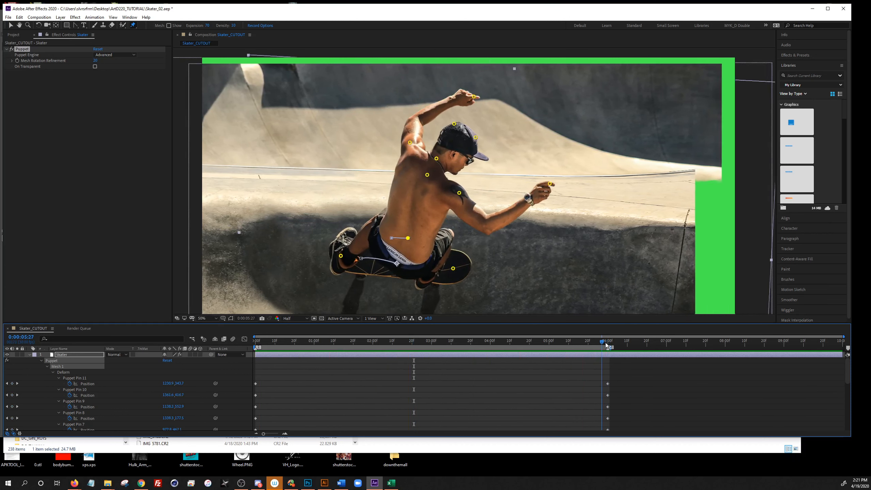
At 0:00:06:00, shift the lower-back, upper-back and skateboard nose pins forward, and check the motion
drag(408, 239, 416, 239)
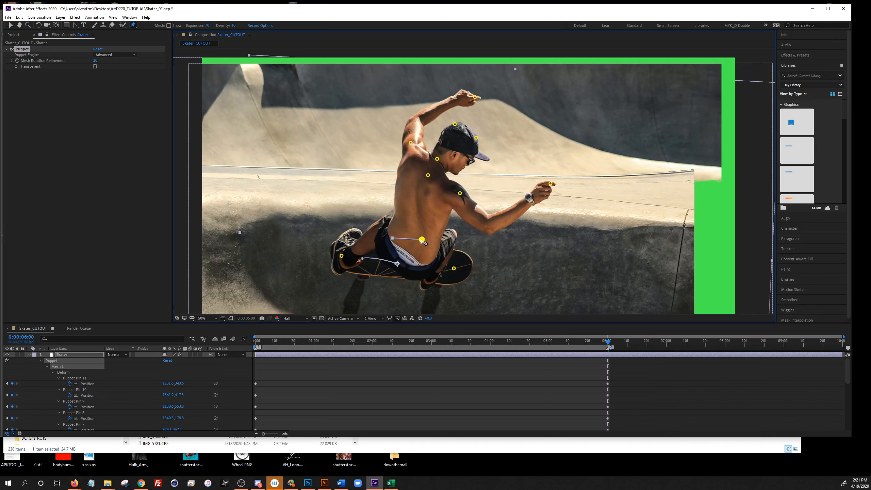
drag(428, 176, 439, 182)
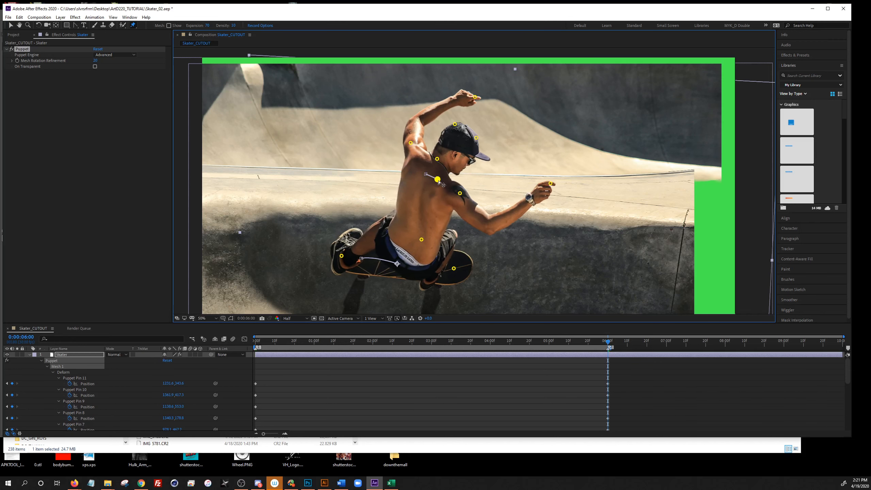
drag(421, 239, 416, 239)
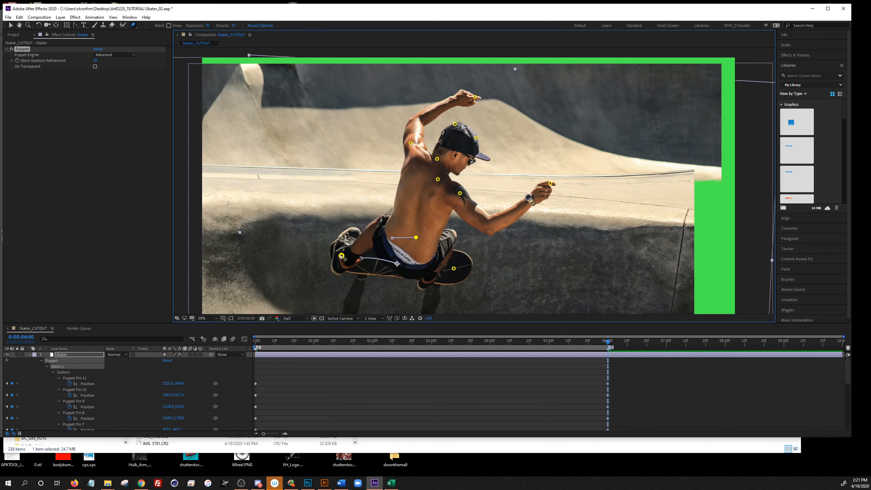
drag(456, 270, 462, 271)
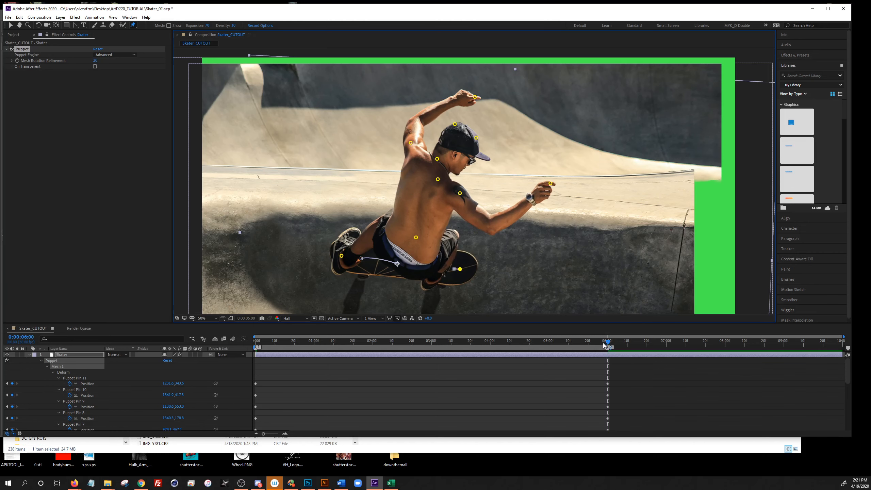
key(space)
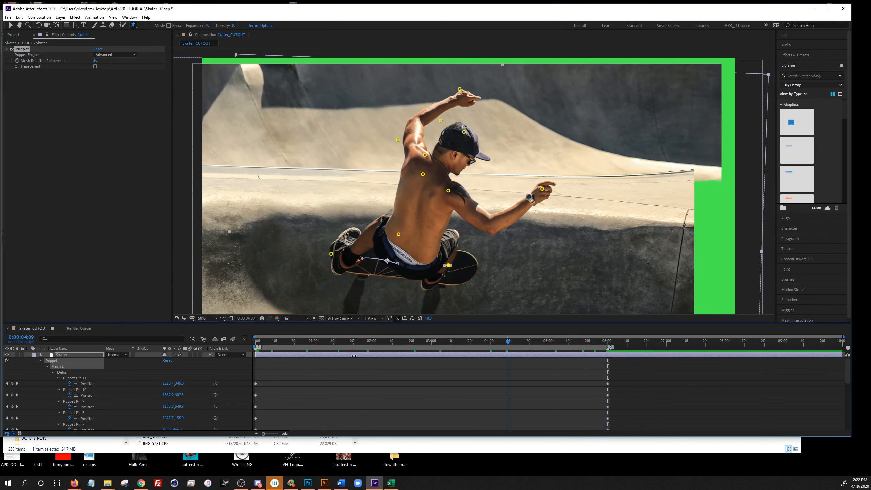
At the first frame, move the lower-back and rear foot pins slightly backward and the skateboard nose pin forward
key(space)
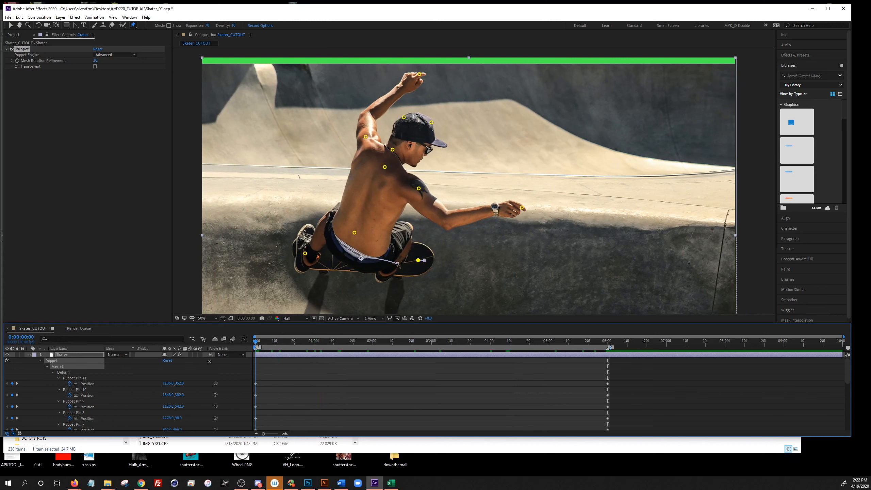
drag(354, 234, 346, 234)
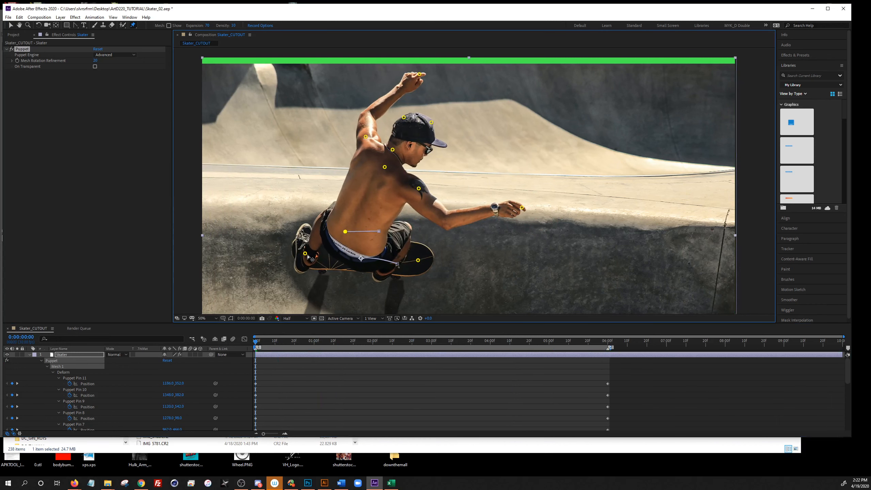
drag(306, 255, 303, 256)
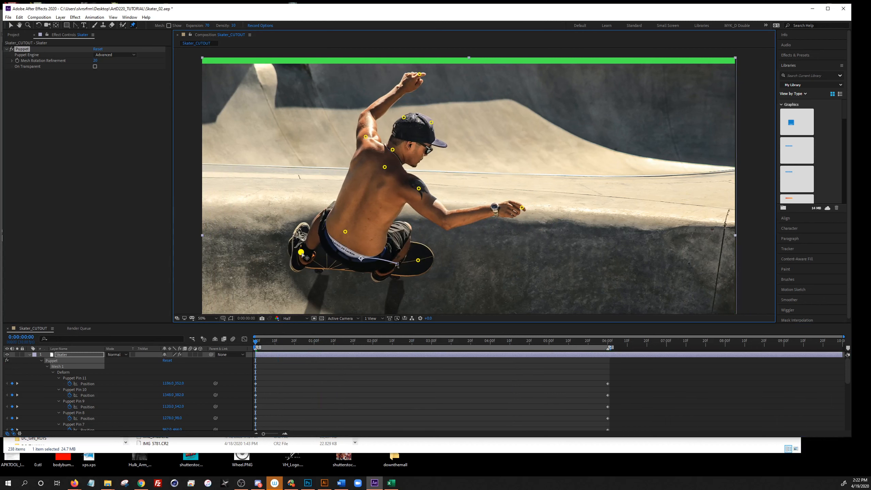
drag(302, 254, 304, 254)
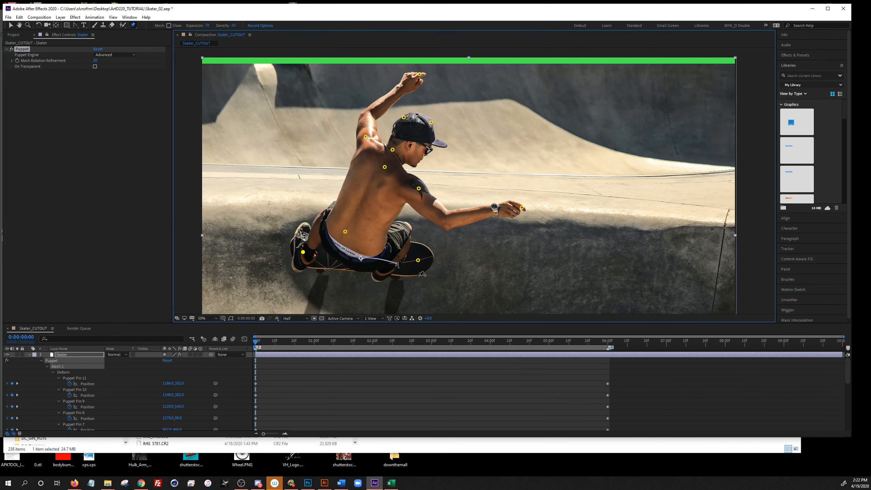
drag(420, 263, 432, 265)
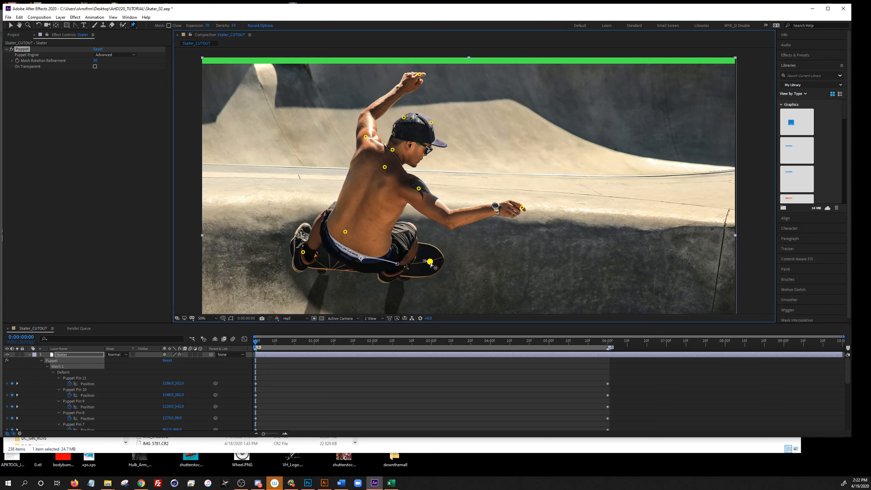
Preview the animation with the whole composition in view and the Skater layer deselected, and collapse its Puppet properties
drag(255, 341, 181, 340)
drag(426, 340, 148, 373)
key(comma)
key(comma)
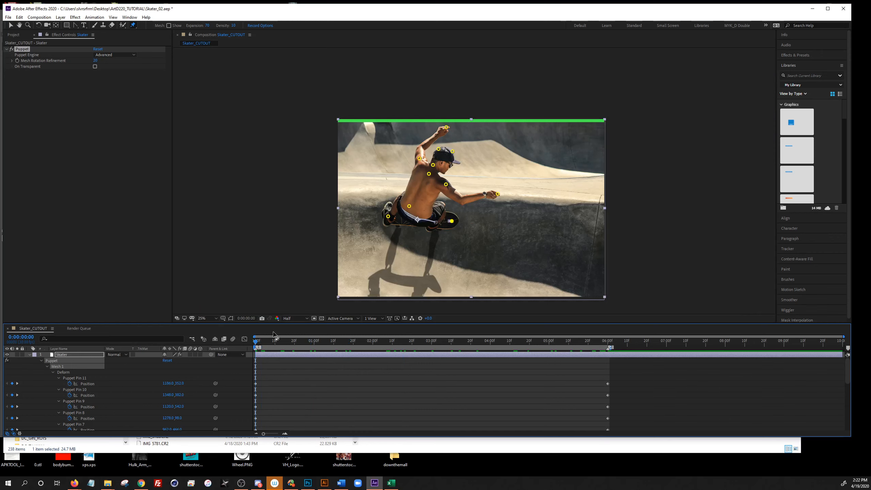
key(space)
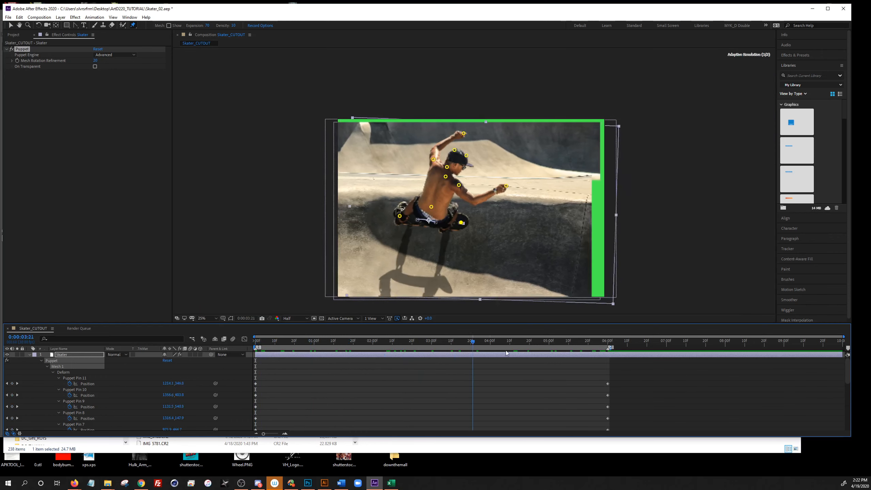
key(space)
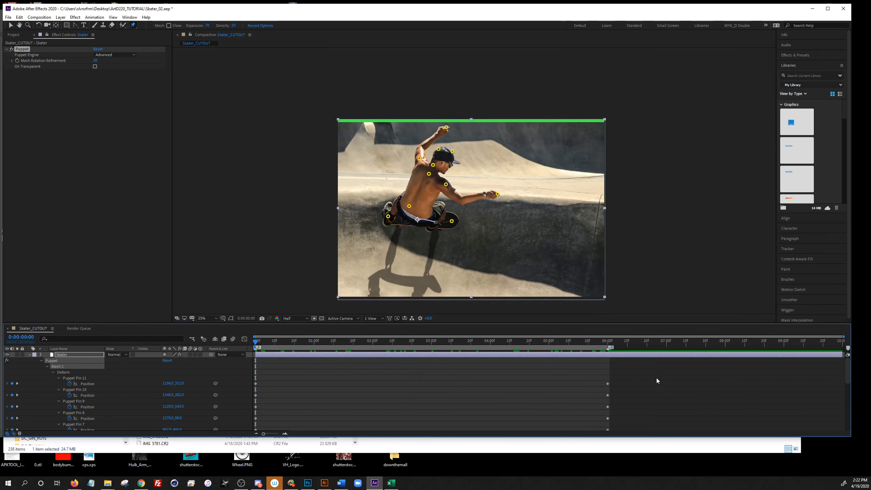
click(676, 379)
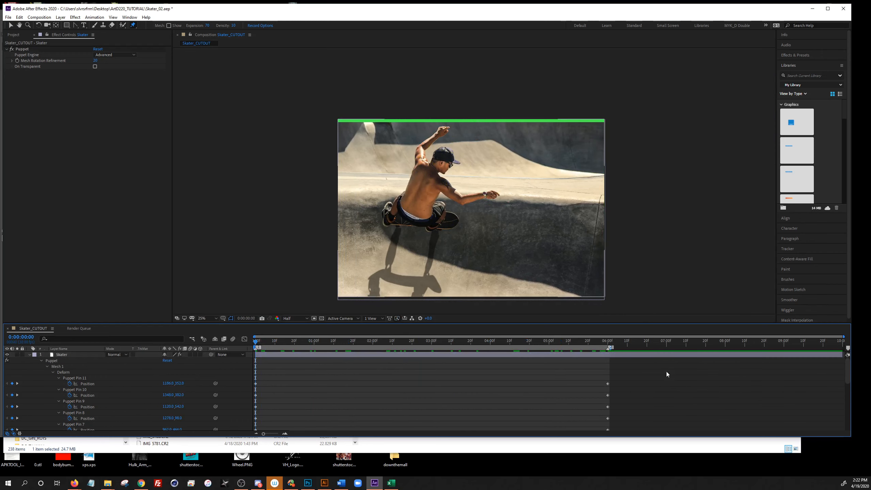
key(space)
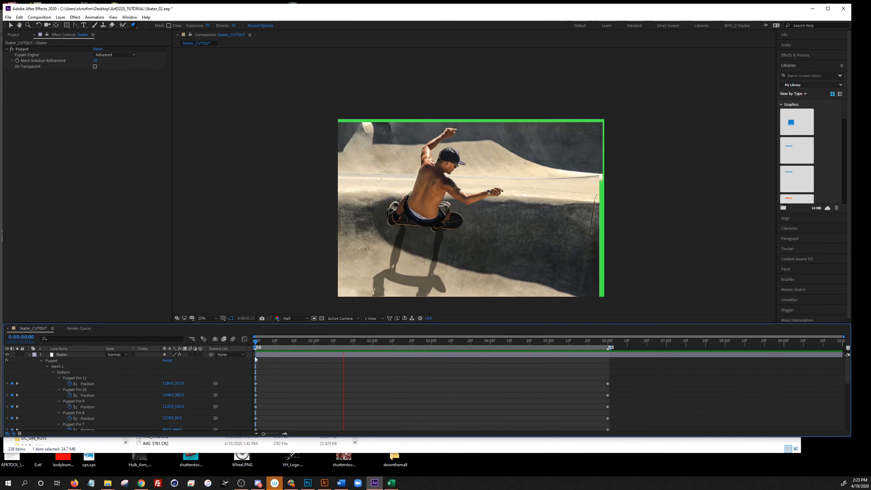
key(space)
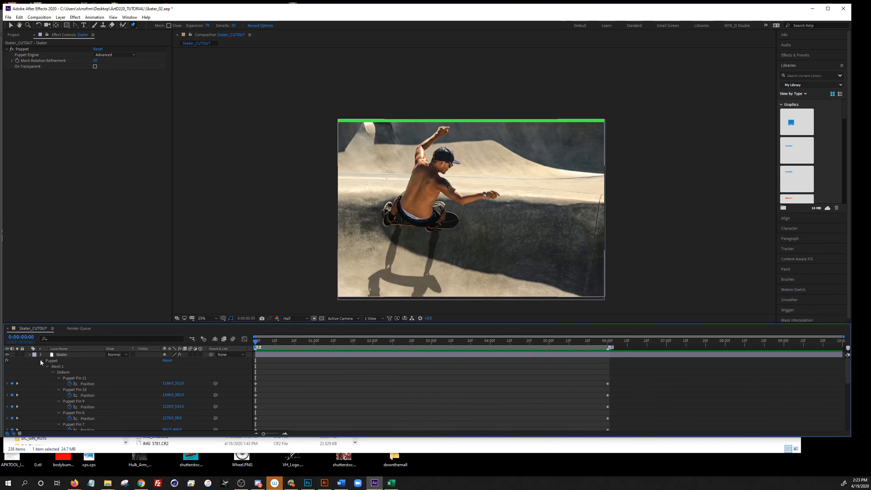
click(41, 361)
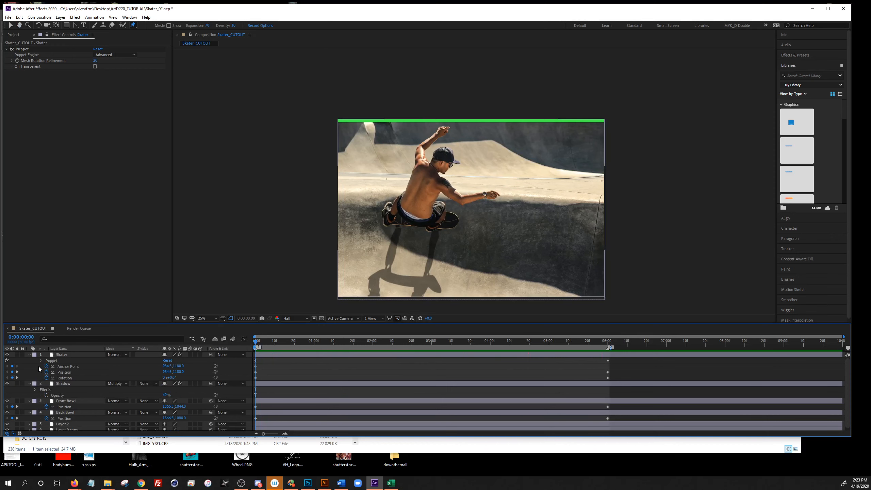
Collapse the Skater and Shadow layer properties, and select the Shadow layer with the cast shadow in close view
click(30, 354)
click(29, 360)
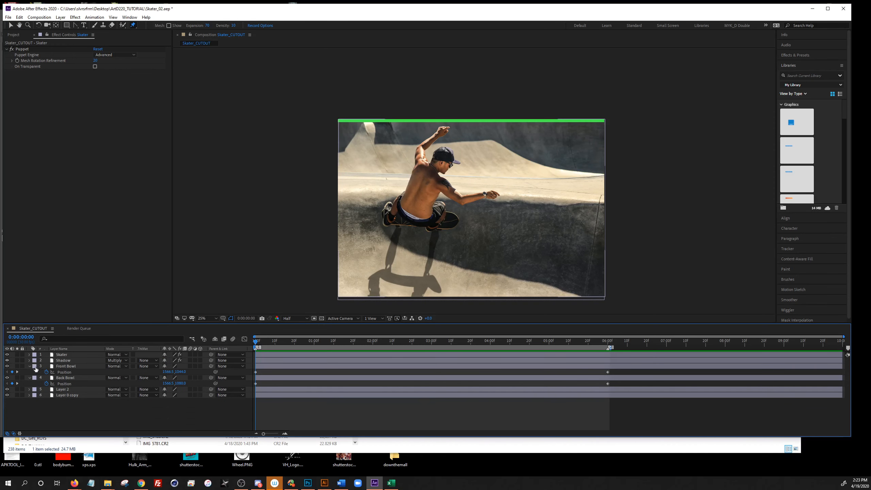
click(66, 362)
key(period)
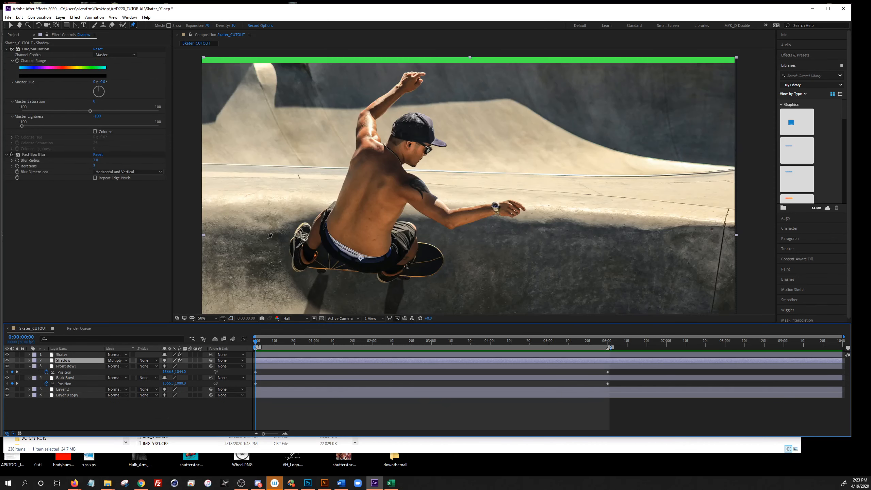
key(space)
drag(374, 268, 394, 194)
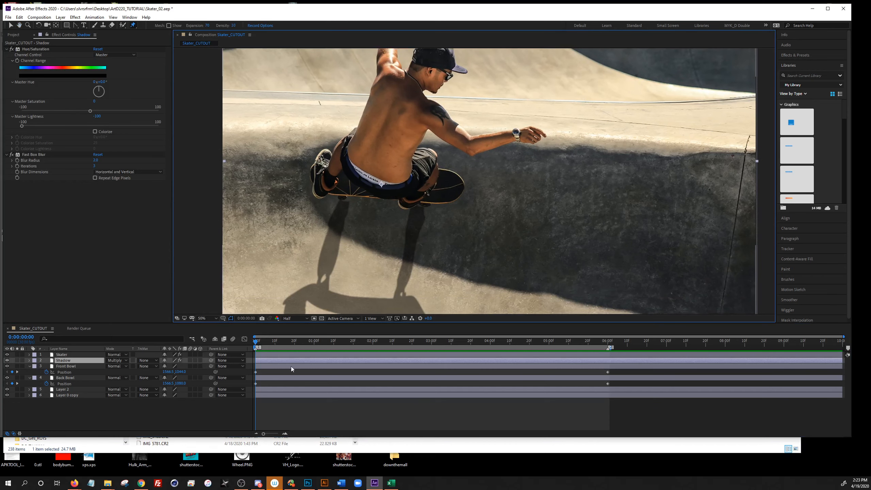
Apply the CC Power Pin distort effect to the Shadow layer
click(76, 360)
right_click(72, 204)
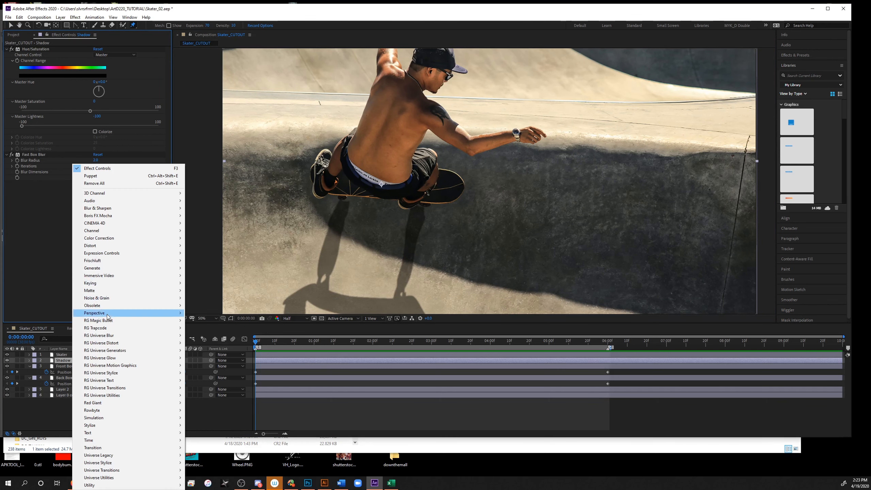
mouse_move(111, 245)
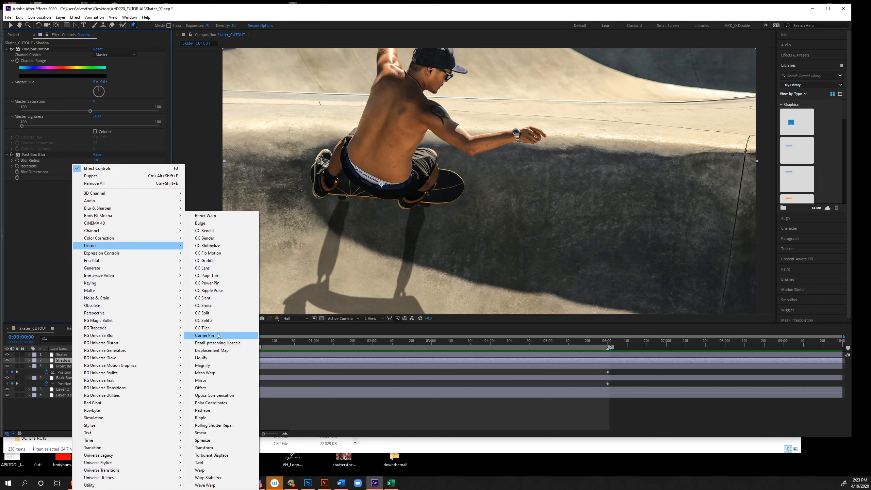
click(223, 283)
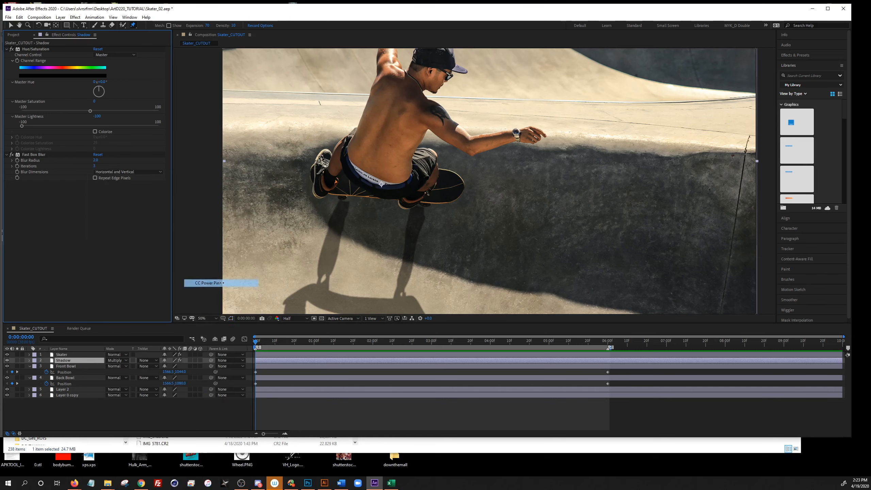
Pull the Shadow layer's upper-left and upper-right CC Power Pin corners outward and slightly up to skew the shadow
key(comma)
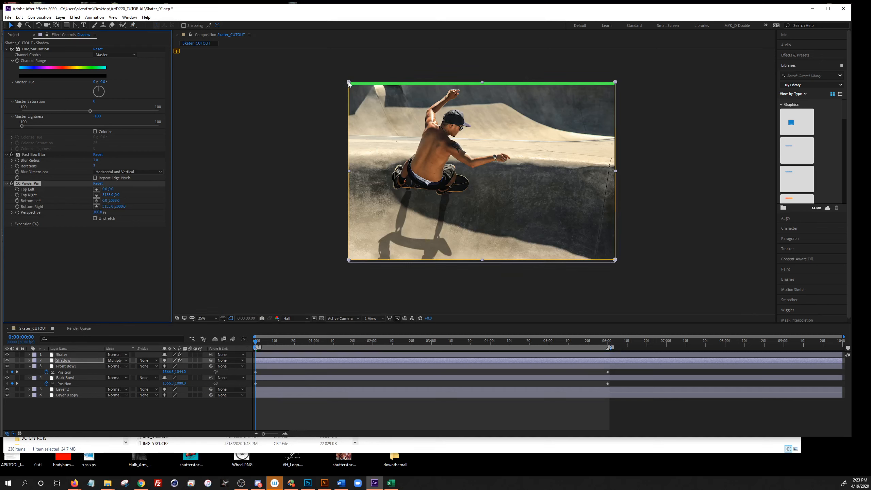
drag(348, 82, 341, 78)
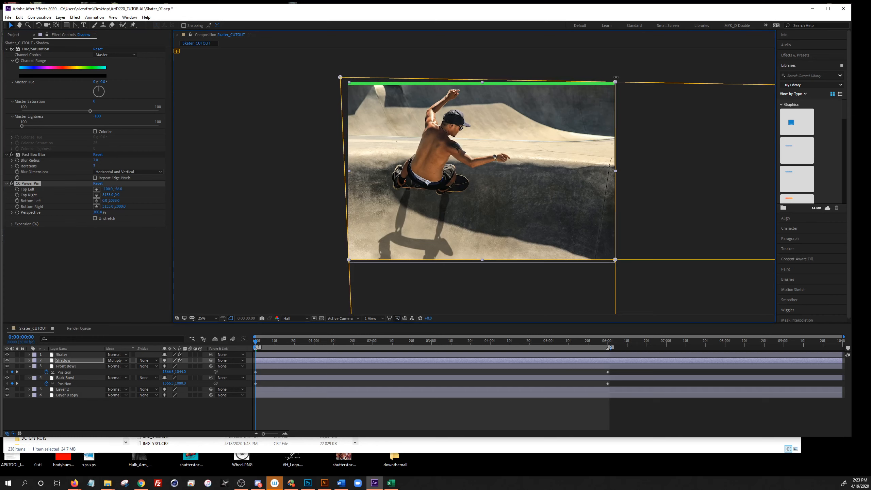
drag(615, 83, 643, 72)
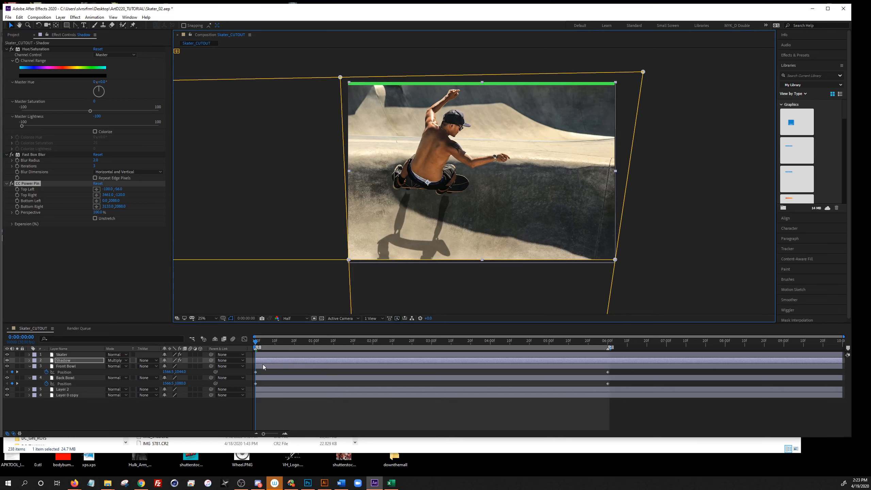
Adjust the Shadow layer's anchor point to nudge the shadow slightly up and right, lining it up beneath the skateboard
key(a)
click(168, 365)
key(shift+Down)
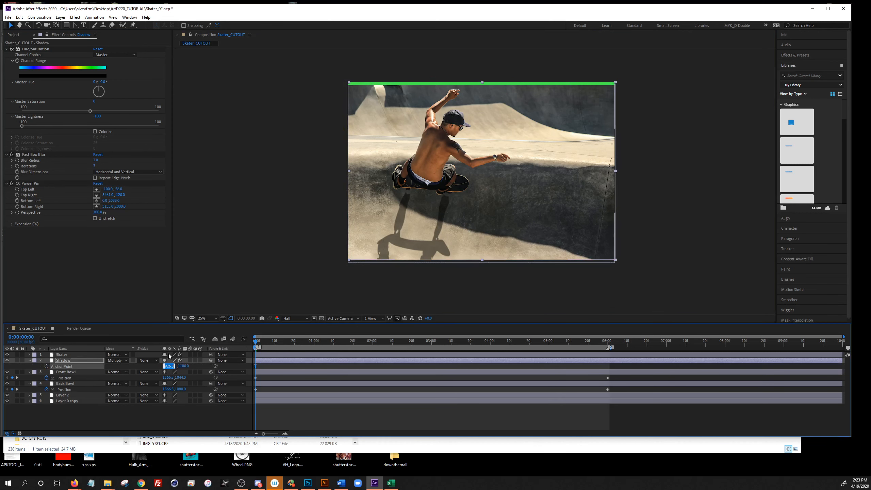
key(Return)
drag(181, 365, 165, 371)
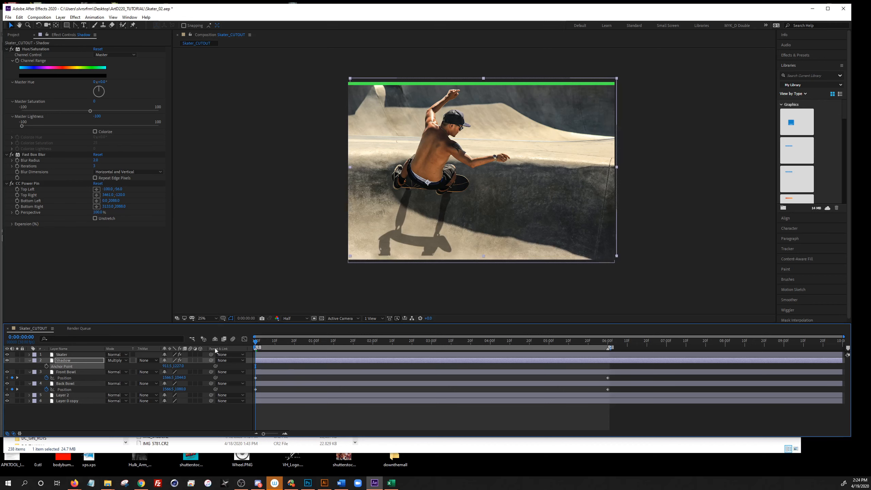
Start keyframing the Shadow's four CC Power Pin corners and its anchor point at the first frame, and go to 0:00:06:00
key(a)
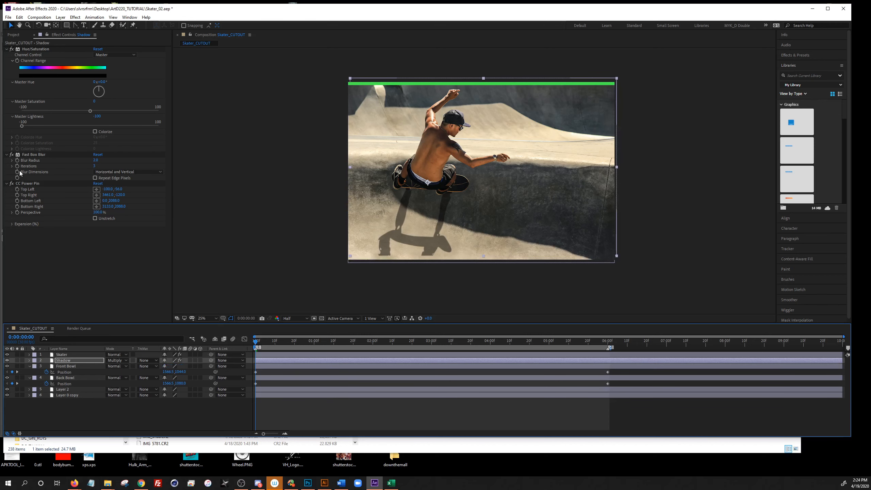
click(16, 195)
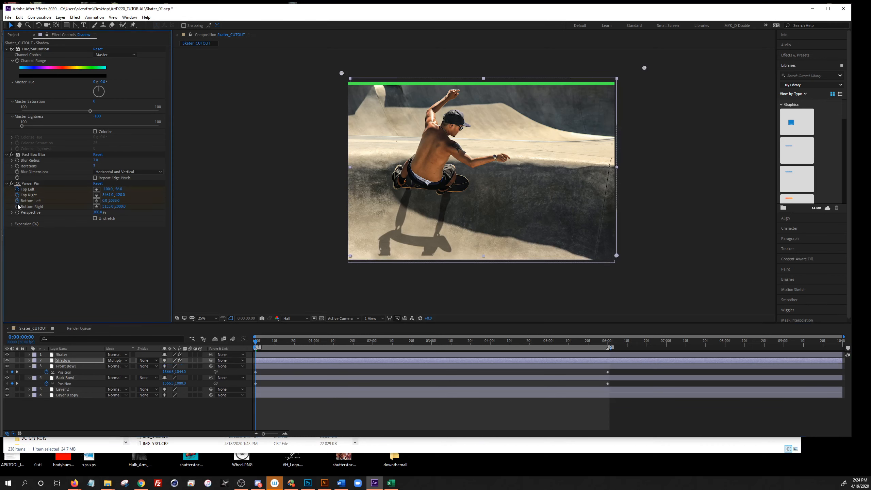
key(p)
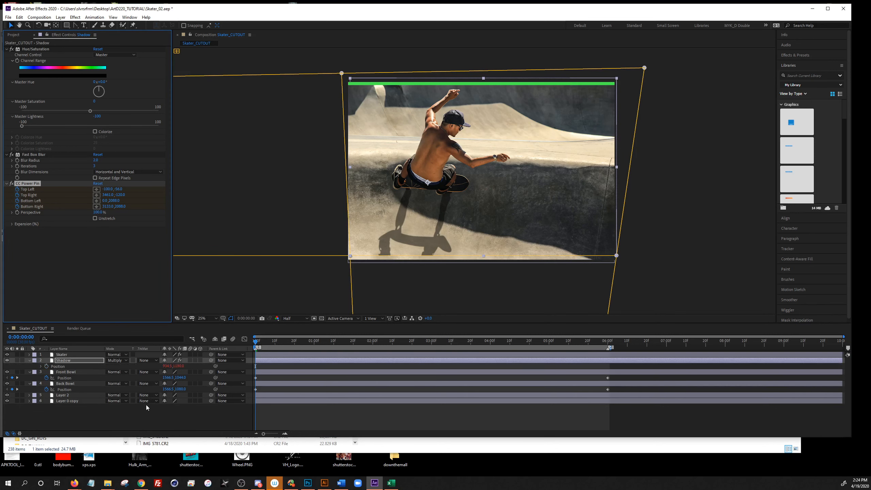
key(a)
click(46, 367)
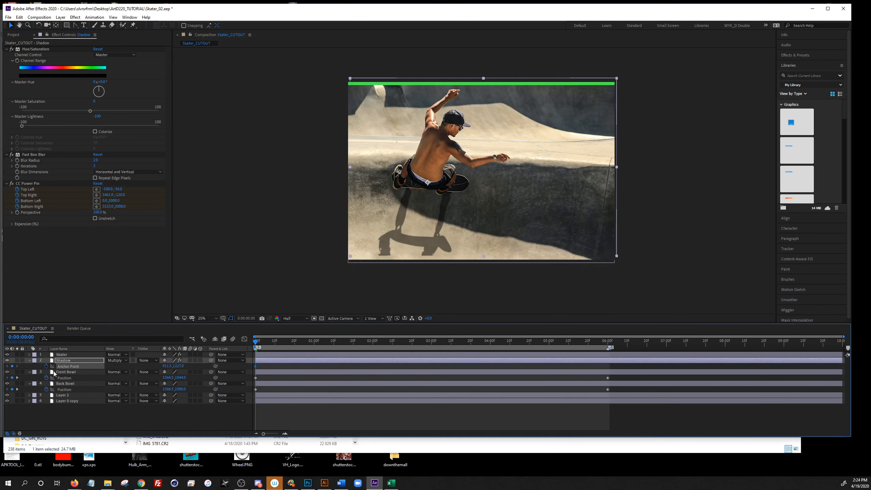
click(609, 345)
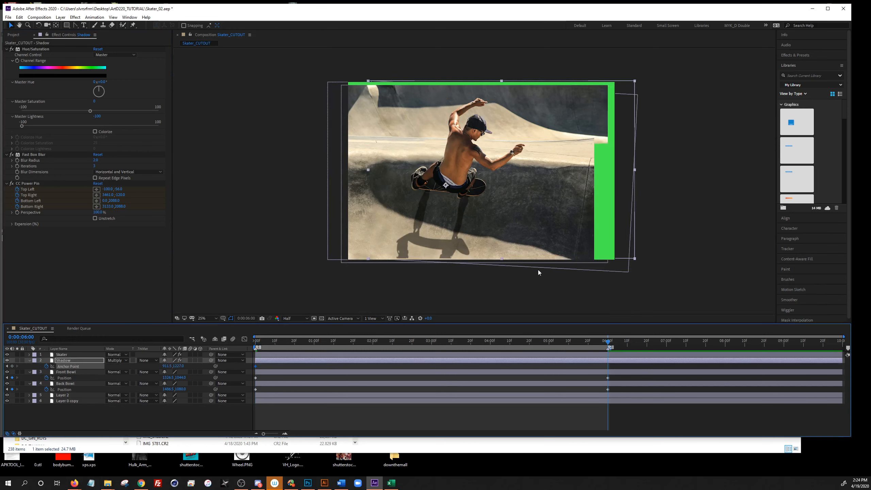
click(32, 191)
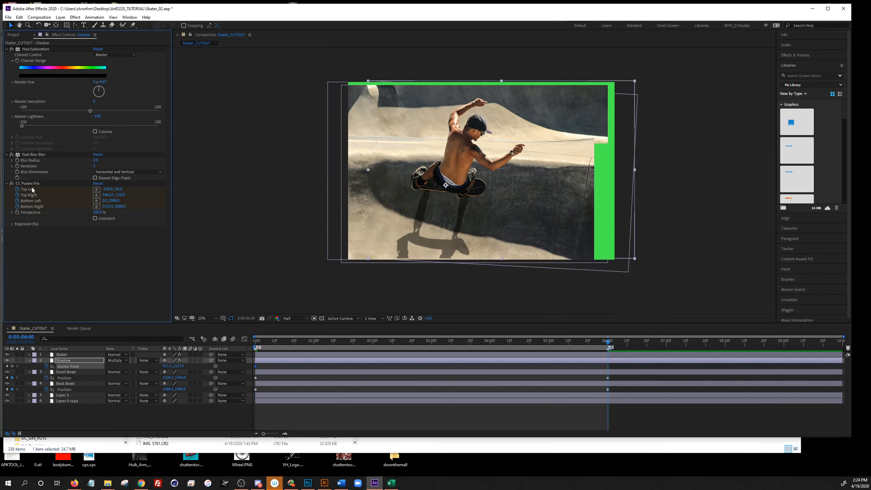
click(73, 360)
click(96, 189)
click(362, 286)
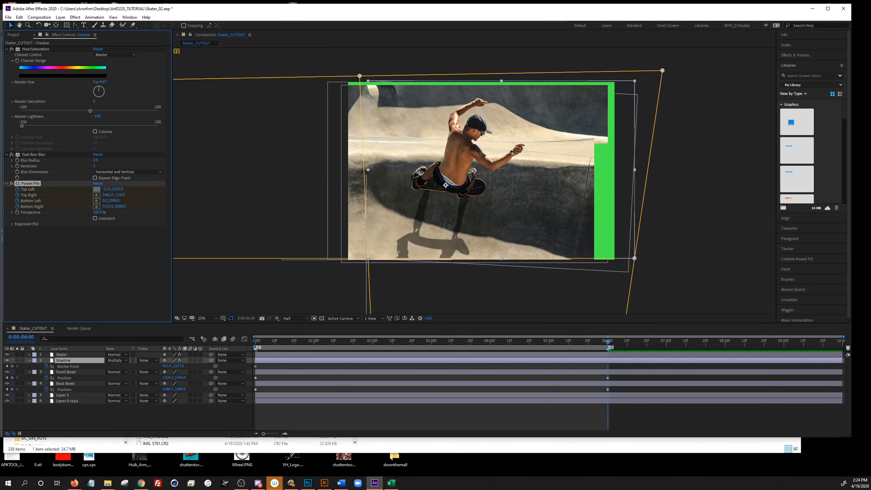
click(347, 261)
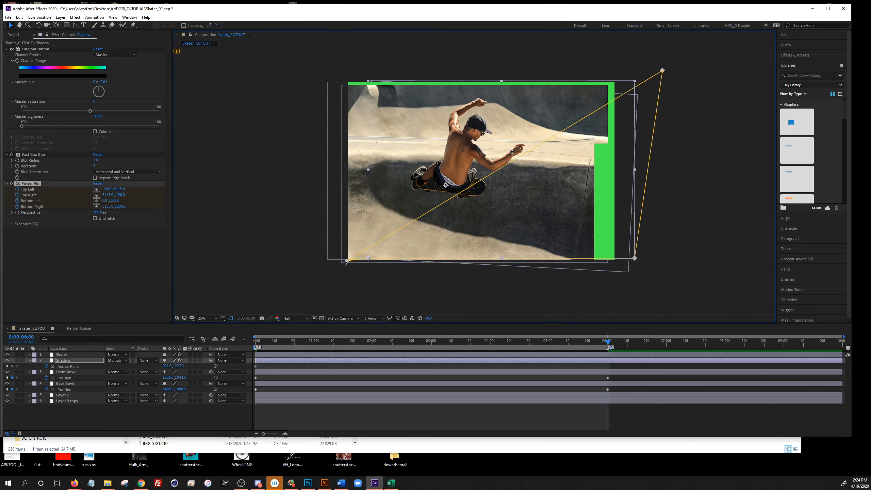
key(ctrl+z)
key(ctrl+z)
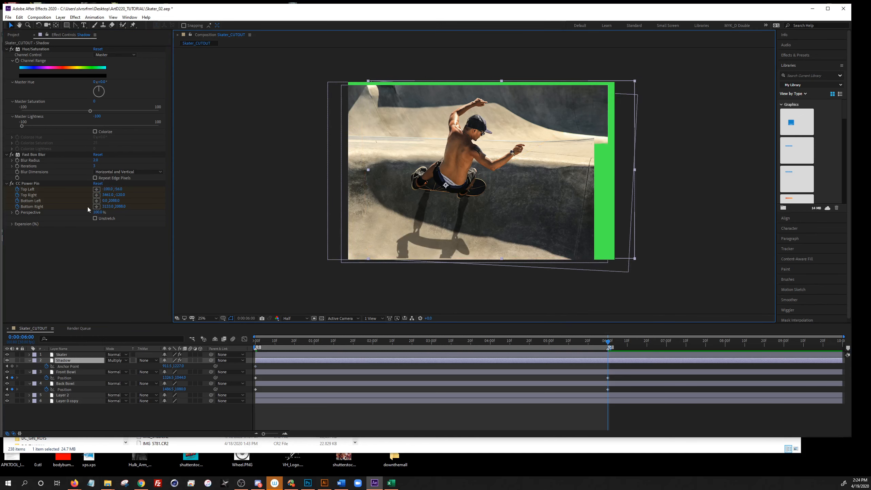
At 0:00:06:00, move the Shadow's two lower CC Power Pin corners left and adjust its anchor point to realign the shadow beneath the skater
click(97, 200)
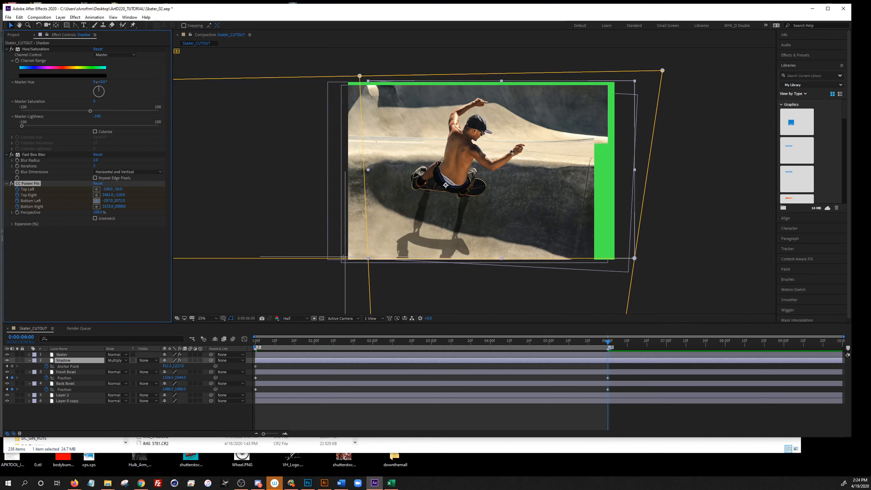
click(360, 258)
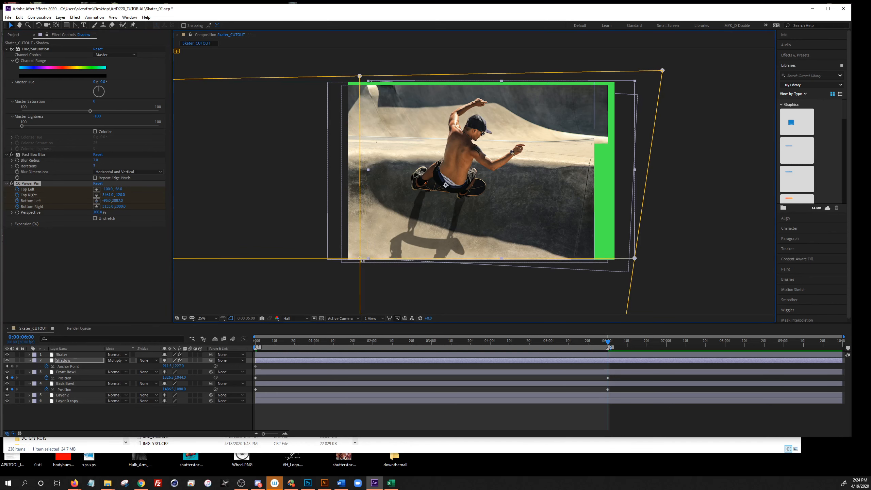
drag(363, 262, 349, 262)
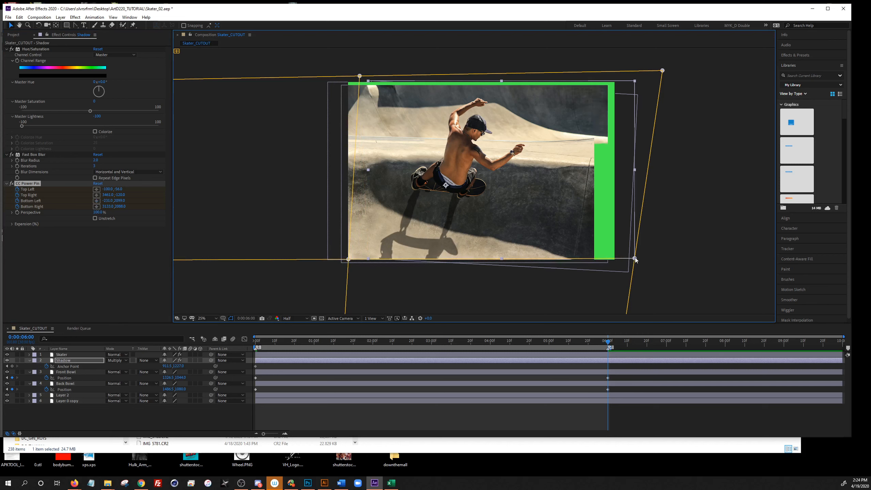
drag(634, 259, 612, 262)
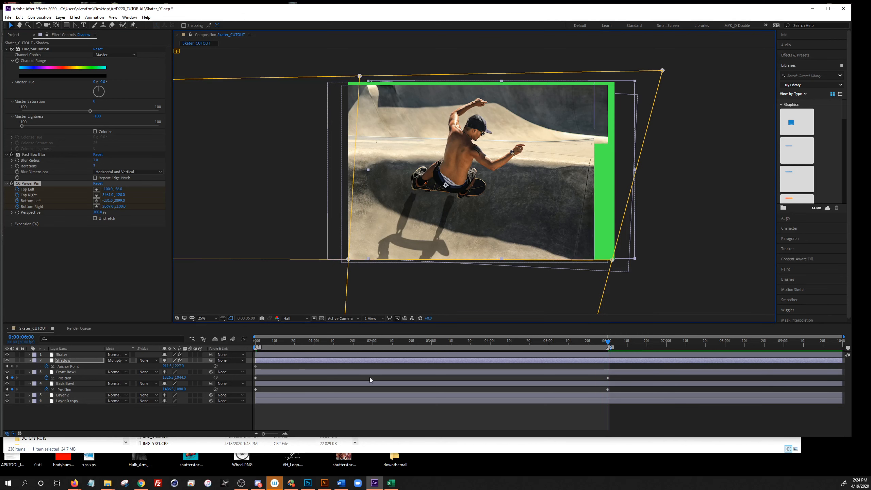
drag(168, 366, 111, 368)
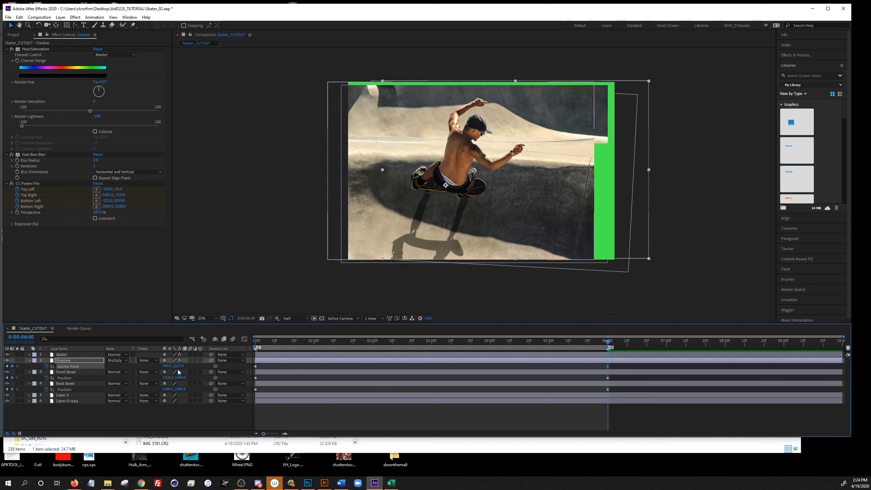
drag(178, 366, 182, 369)
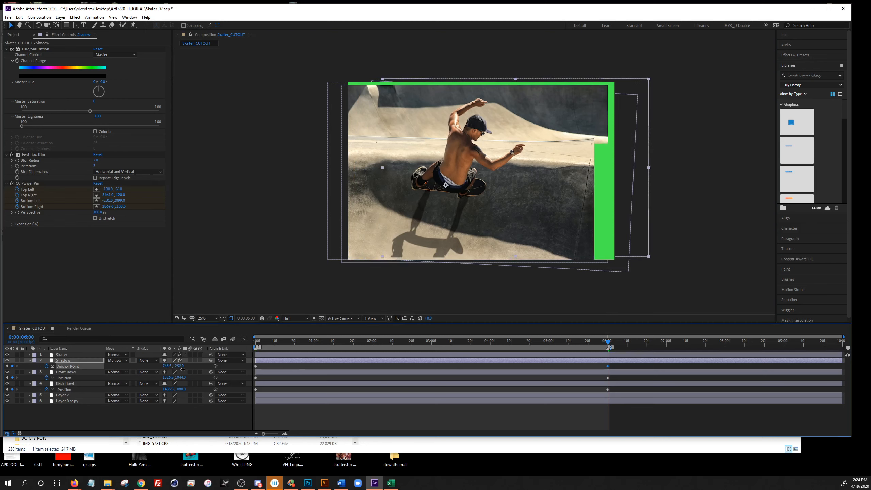
Scrub back to the first frame, save the project, and preview the shadow's motion
drag(612, 341, 373, 345)
drag(476, 365, 203, 374)
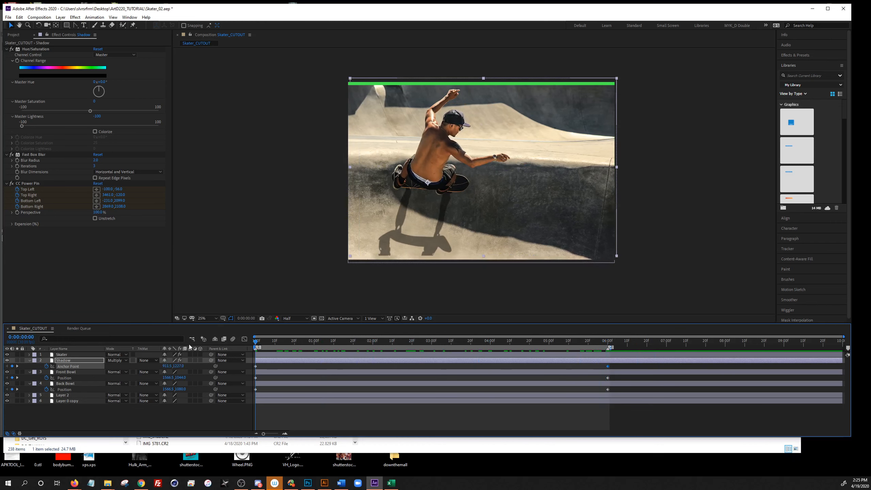
key(ctrl+s)
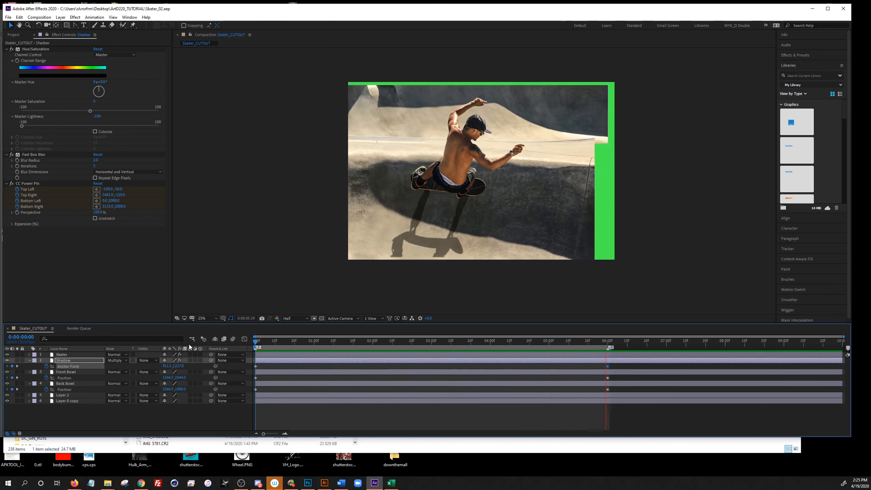
key(space)
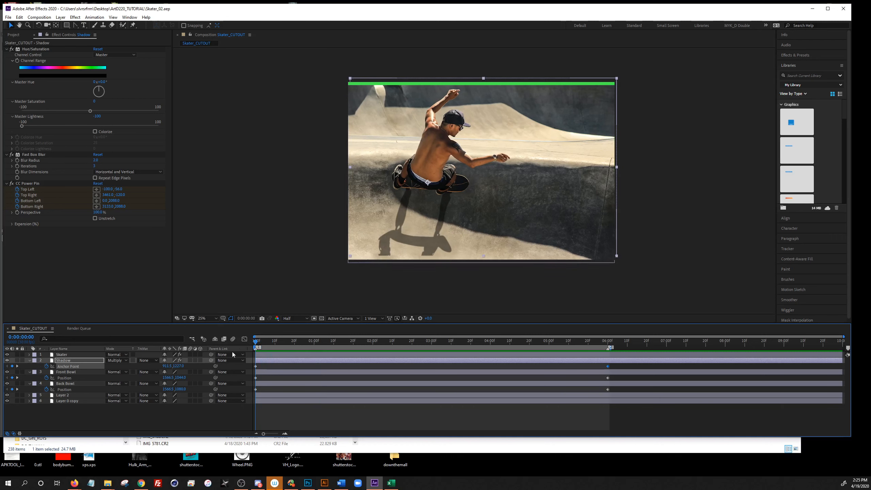
Create a 1920 x 1080 composition named Skater_RESIZE with a duration of 0:00:06:00
key(ctrl+n)
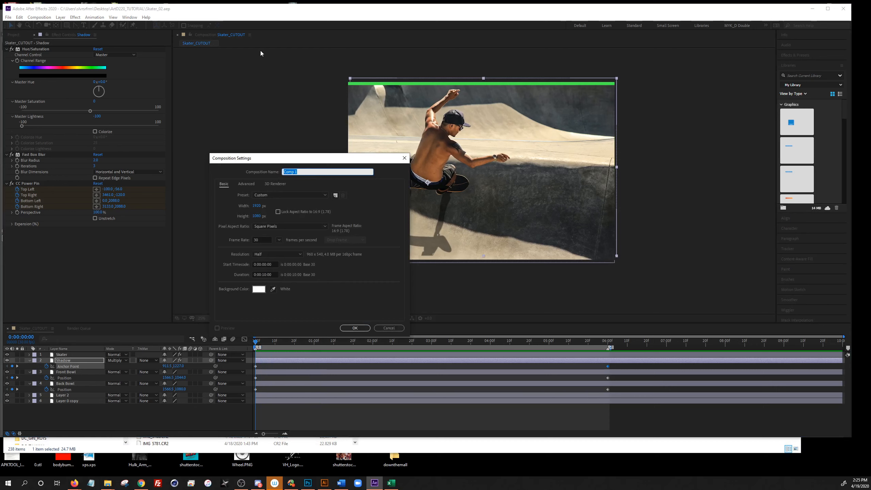
text(Skater_RESIZE)
click(265, 275)
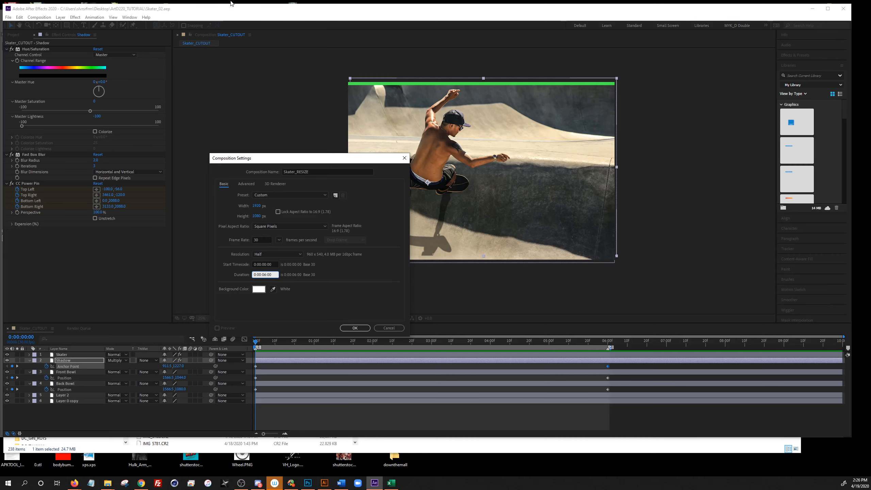
key(Return)
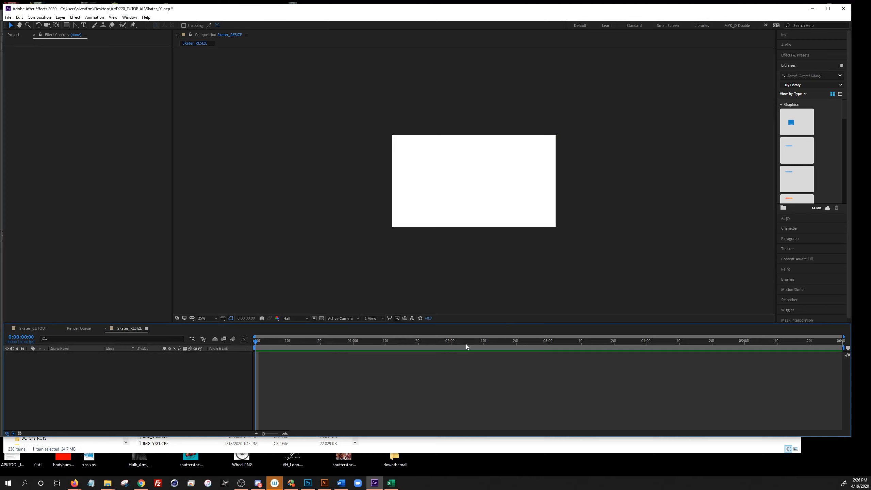
Add the Skater_CUTOUT composition as a layer in Skater_RESIZE, and pick its upper-right corner handle
click(13, 35)
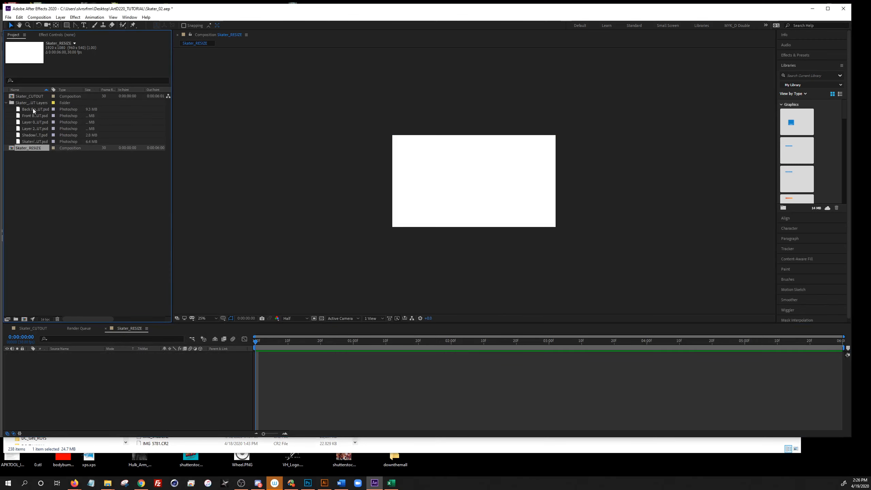
drag(28, 97, 113, 364)
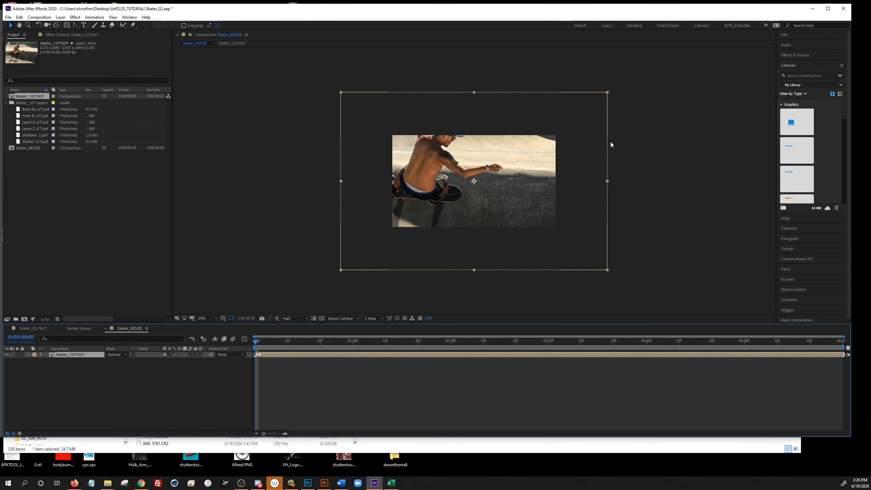
click(607, 92)
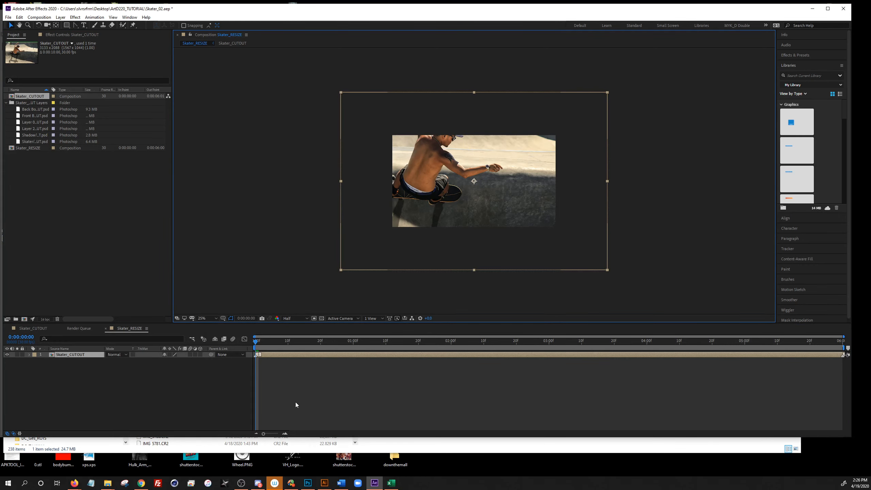
Scale the Skater_CUTOUT layer down proportionally until it is only slightly larger than the Skater_RESIZE frame
click(298, 355)
key(ctrl+z)
click(606, 94)
drag(606, 95, 579, 125)
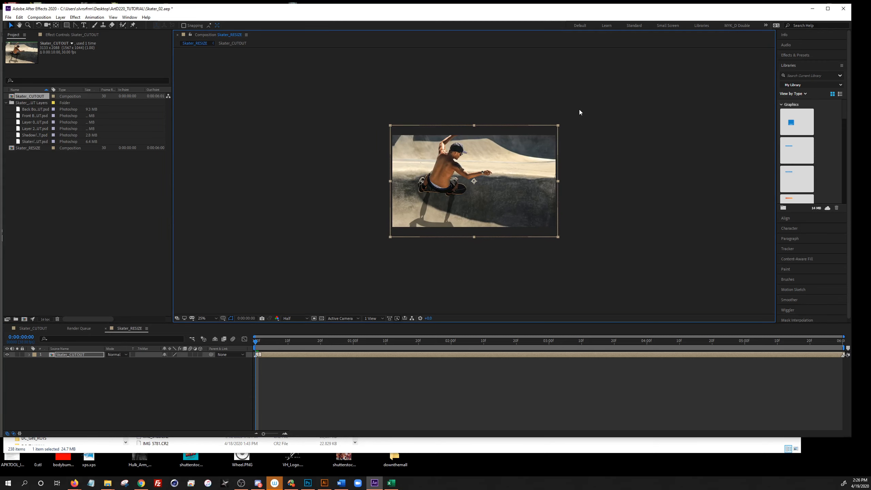
Nudge the Skater_CUTOUT layer down and slightly right to fit the skater's raised arm in the frame, and preview the framing
key(shift+Down)
key(shift+Down)
key(shift+Down)
key(shift+Up)
key(Down)
key(Down)
key(Down)
key(Down)
key(Up)
key(shift+Right)
key(shift+Left)
key(Right)
key(Right)
key(Right)
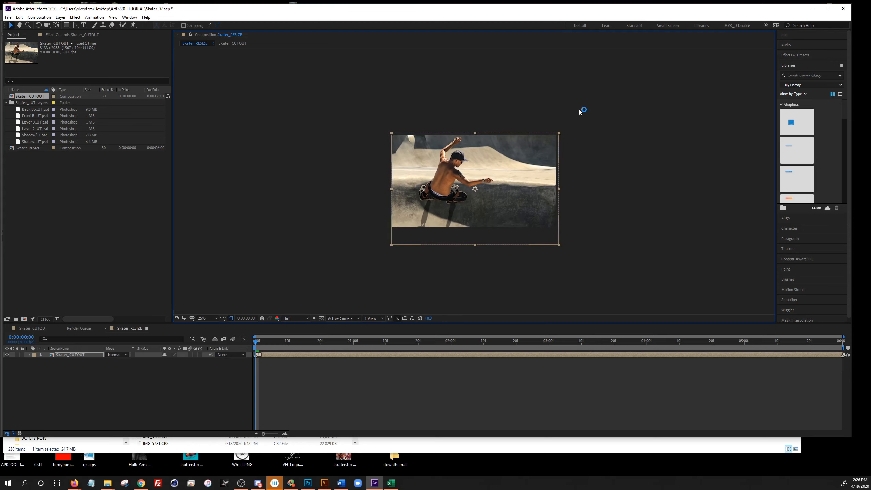
key(space)
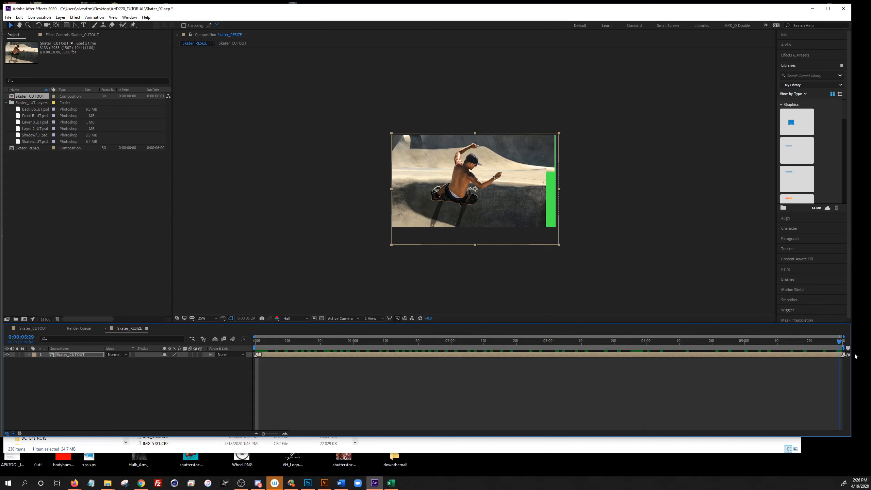
Enlarge the Skater_CUTOUT layer slightly and shift it right until its left edge sits just outside the frame, covering the gap on the right
drag(558, 245, 564, 249)
key(shift+Right)
key(Right)
key(Right)
key(Right)
key(Right)
key(Right)
key(Right)
Fine-tune the Skater_CUTOUT layer's vertical position so its upper edge sits just above the frame
key(shift+Down)
key(shift+Down)
key(shift+Up)
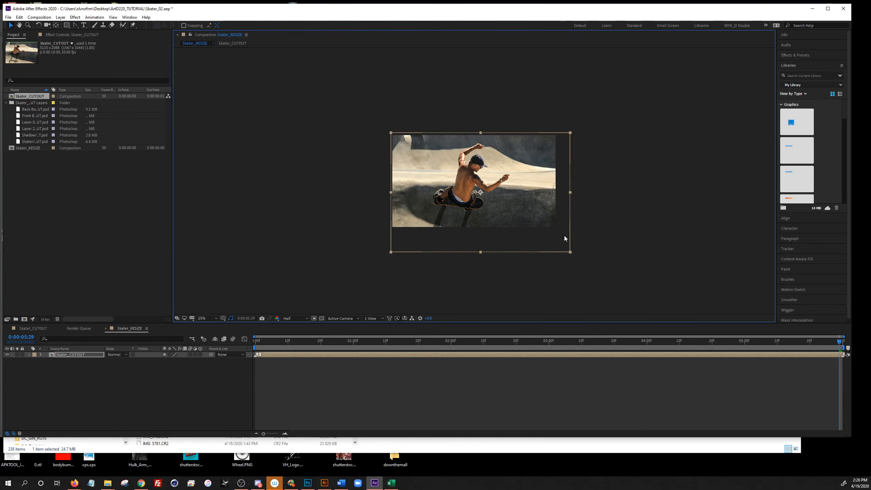
key(Down)
key(Down)
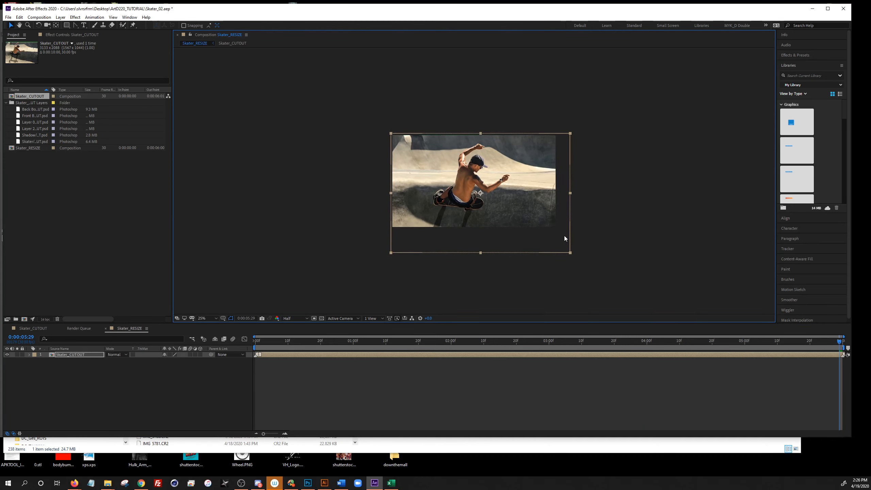
key(Up)
key(Up)
key(Up)
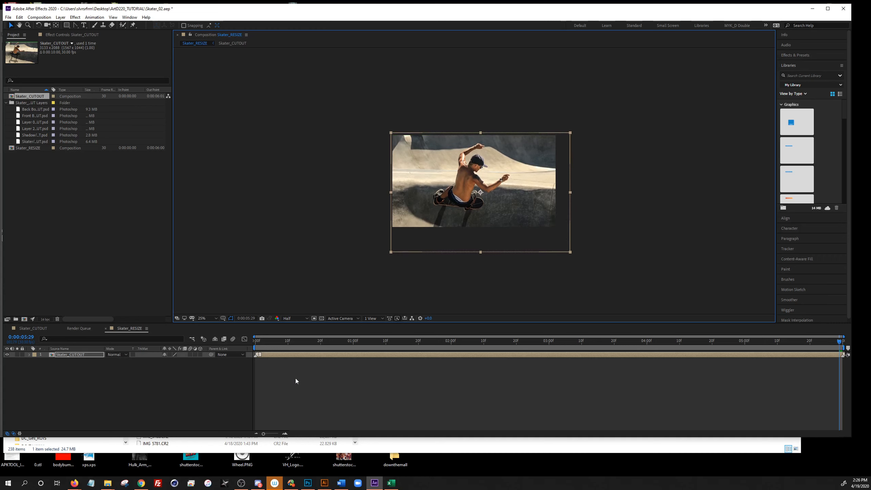
Deselect the layer, preview the resized animation from the first frame, and magnify the composition view to 50%
click(295, 378)
key(space)
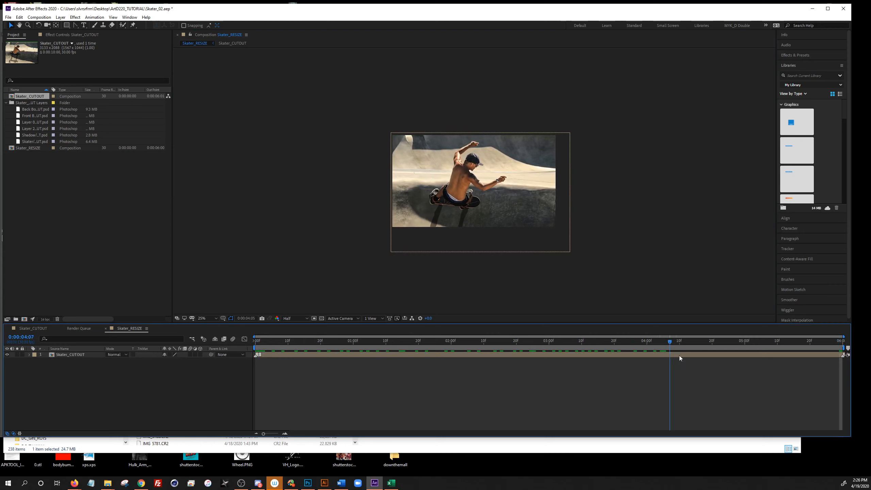
drag(837, 373, 138, 369)
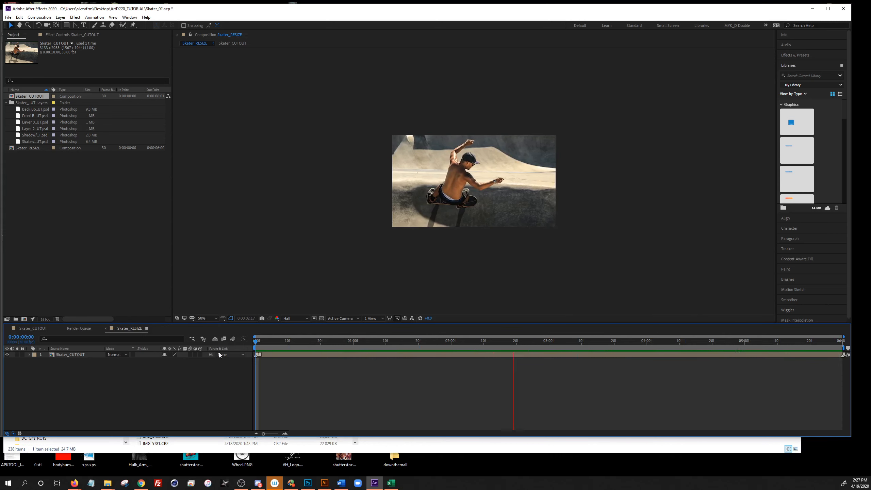
key(period)
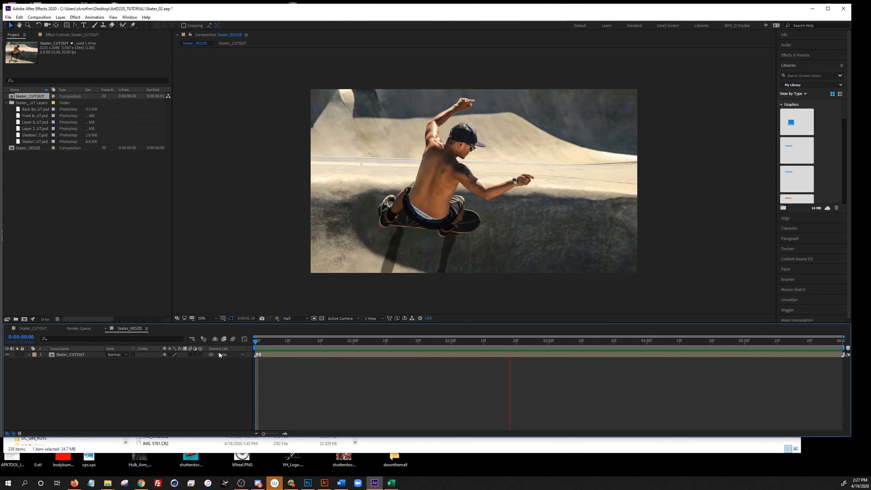
Return to 0:00:00:00 and replay the Skater_RESIZE animation to check its framing, ending on the first frame
key(space)
drag(262, 342, 192, 364)
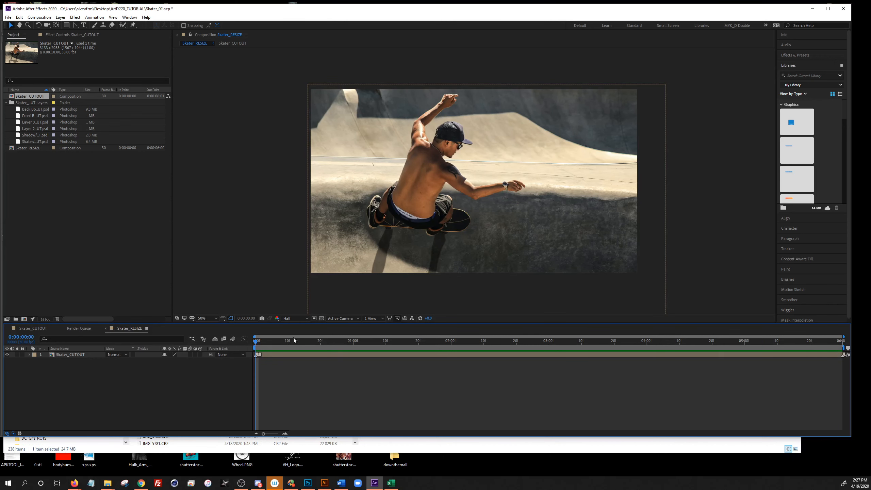
drag(257, 343, 119, 346)
key(space)
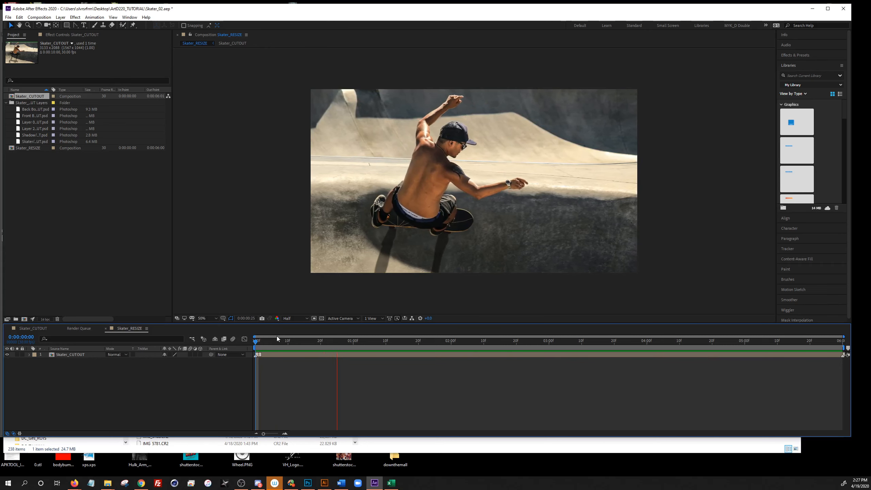
key(space)
click(255, 347)
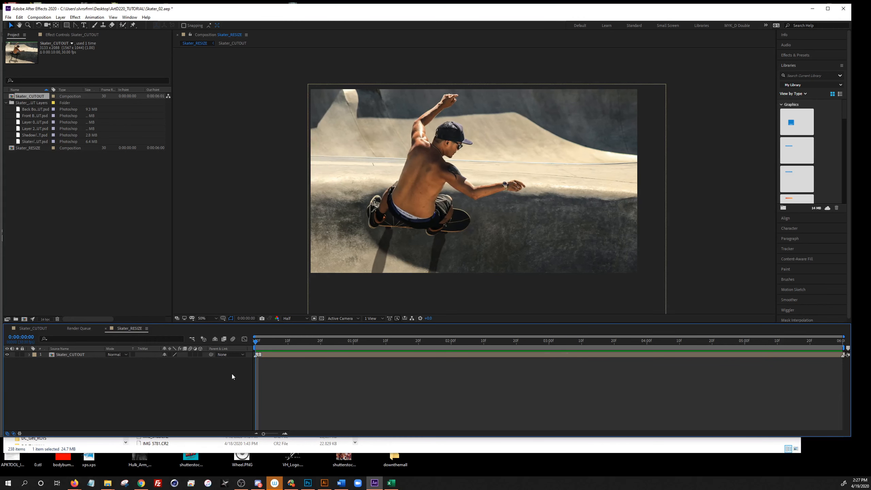